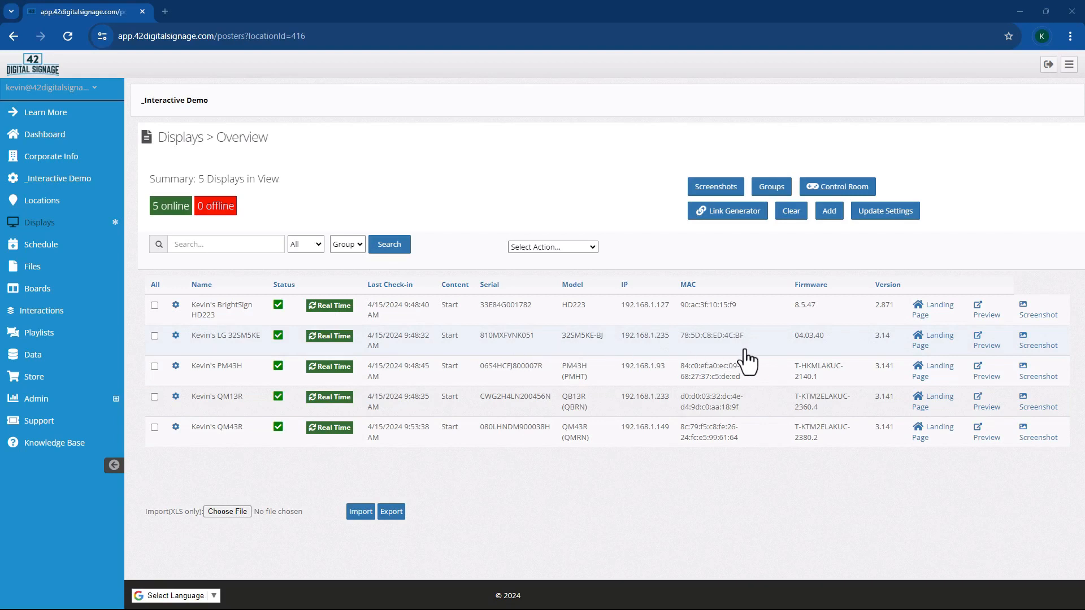
# Step: Preview the content of the LG 32SM5KE display, and open its settings to review the actions for the next check-in
pyautogui.click(984, 345)
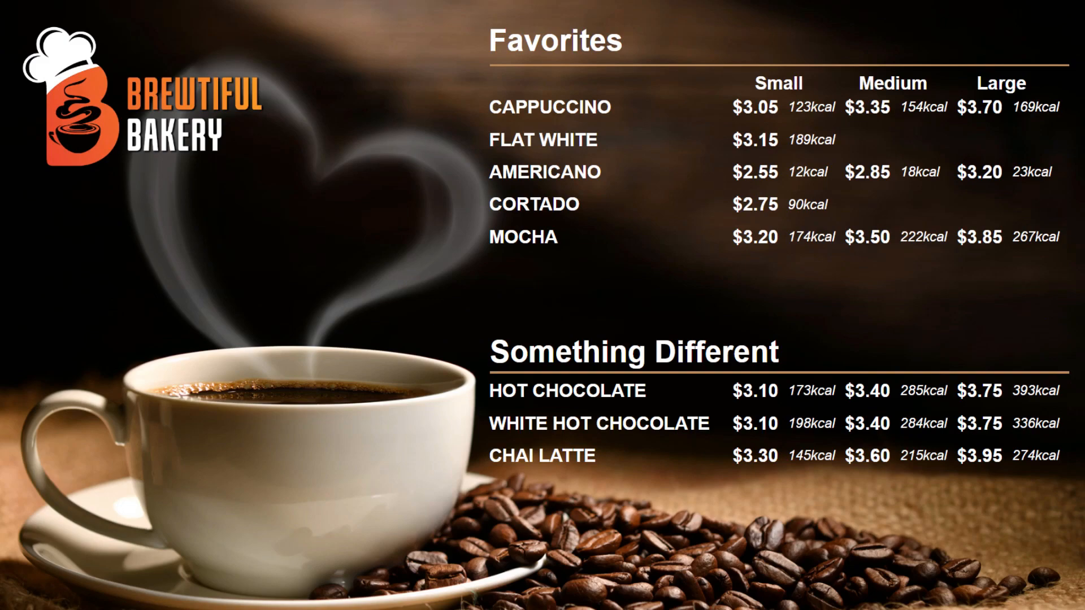
pyautogui.click(274, 11)
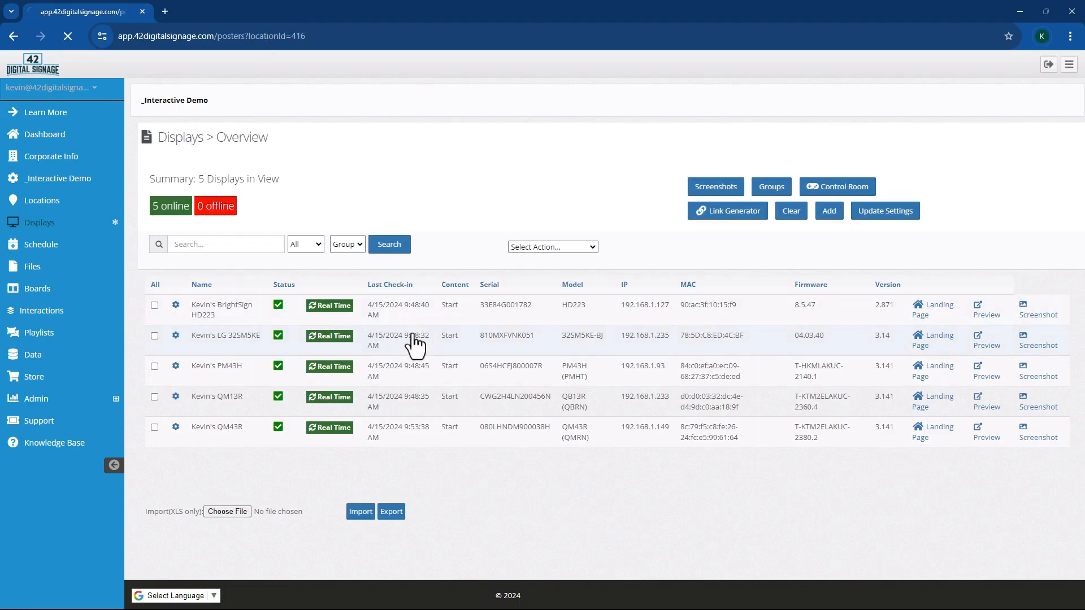
pyautogui.click(415, 342)
pyautogui.scroll(-5, 304, 357)
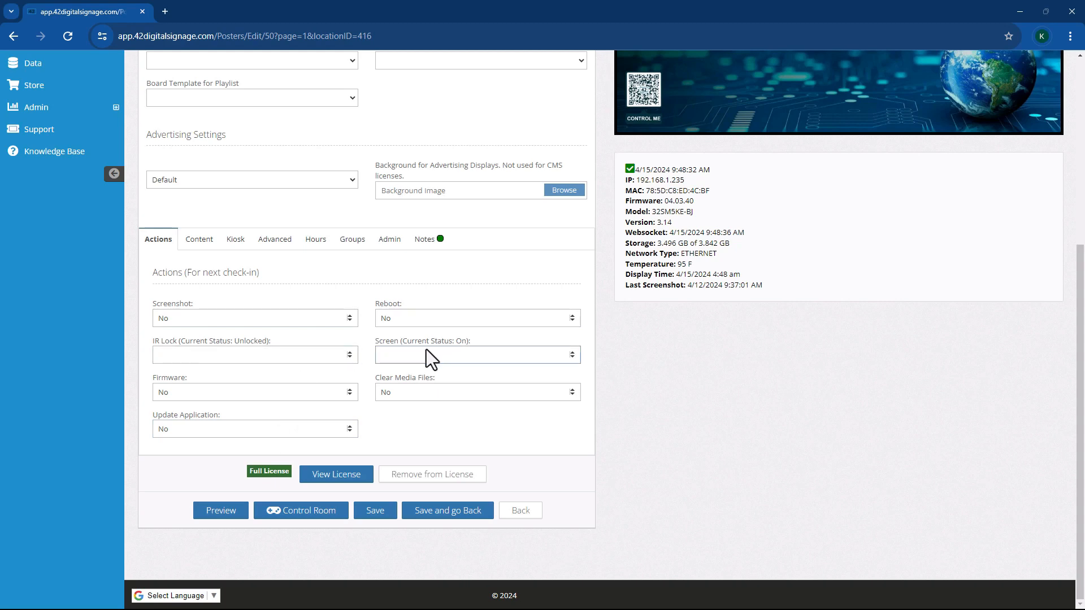
pyautogui.scroll(1, 407, 339)
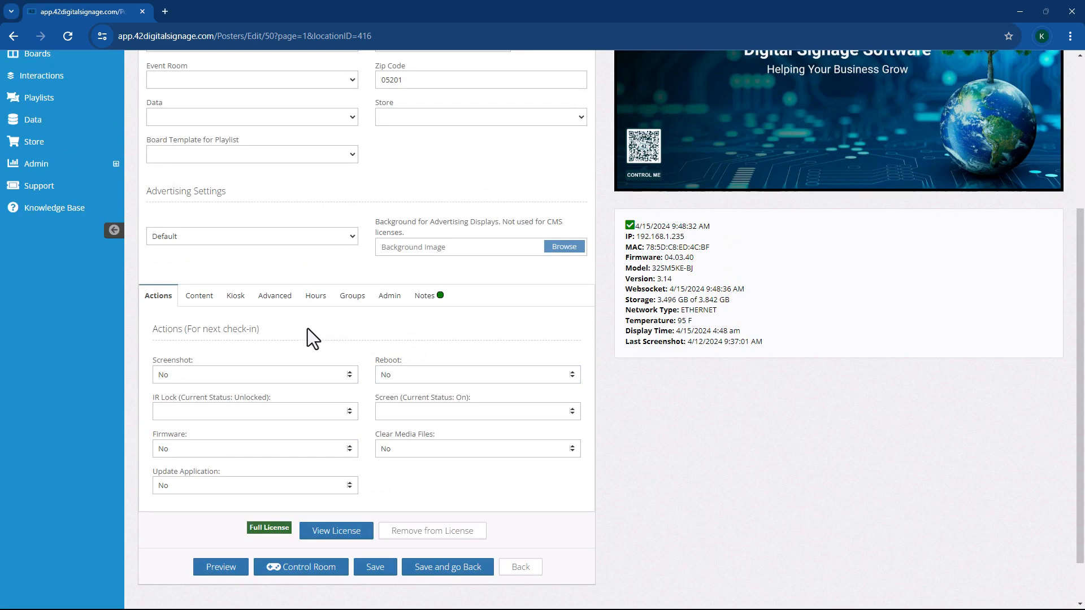
# Step: Look through the advanced settings of the LG 32SM5KE display
pyautogui.click(270, 294)
pyautogui.scroll(-6, 280, 348)
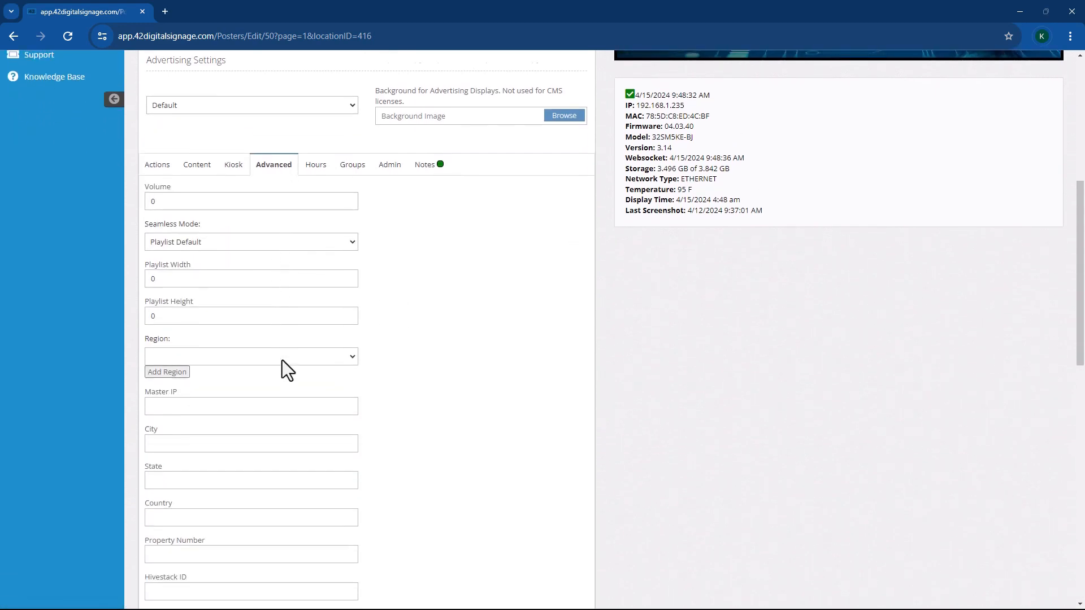
pyautogui.scroll(-5, 283, 370)
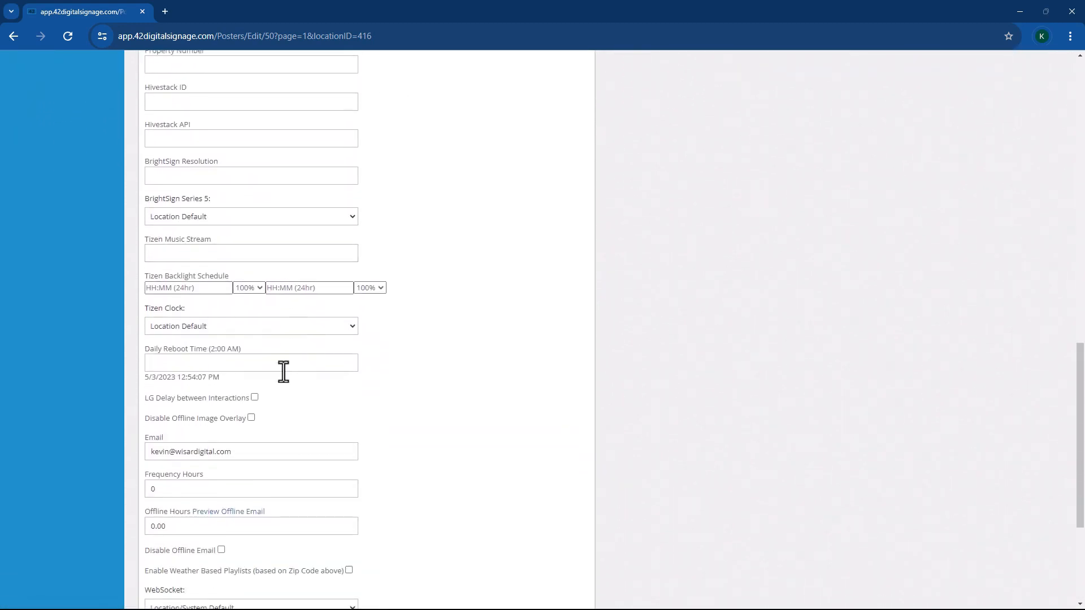
pyautogui.scroll(-3, 284, 371)
pyautogui.scroll(8, 284, 367)
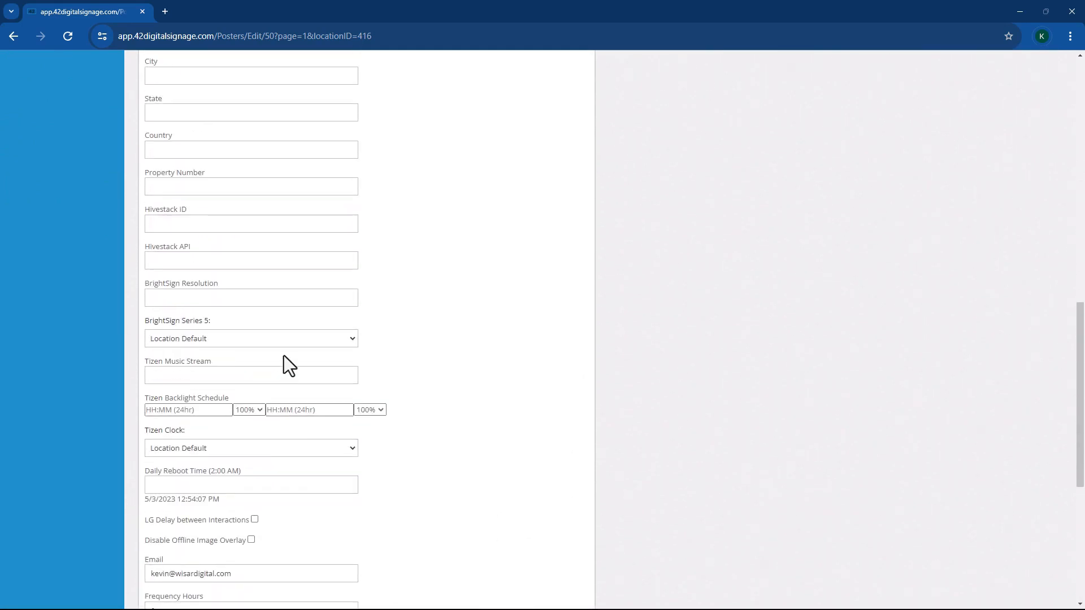
pyautogui.scroll(8, 284, 356)
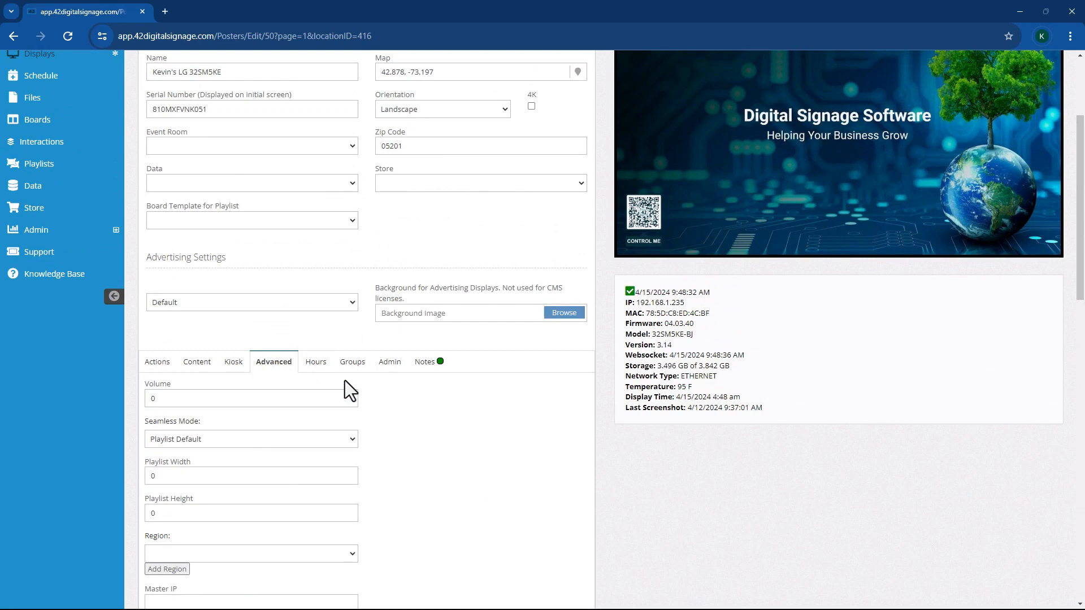
# Step: Review the daily opening hours of the LG display and return to the displays overview without saving
pyautogui.click(317, 365)
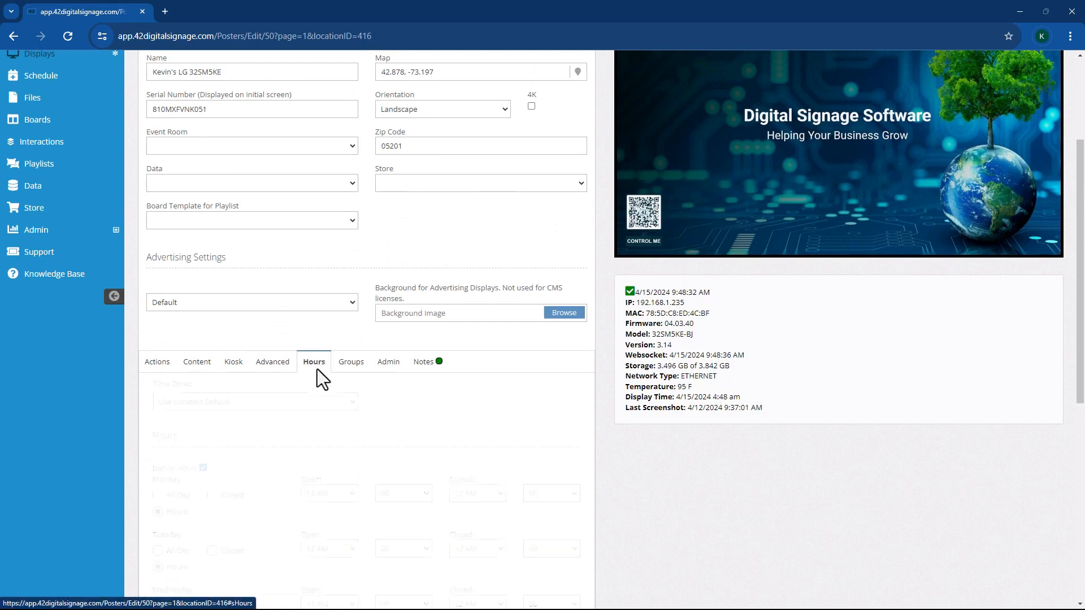
pyautogui.scroll(-2, 311, 387)
pyautogui.scroll(-5, 311, 388)
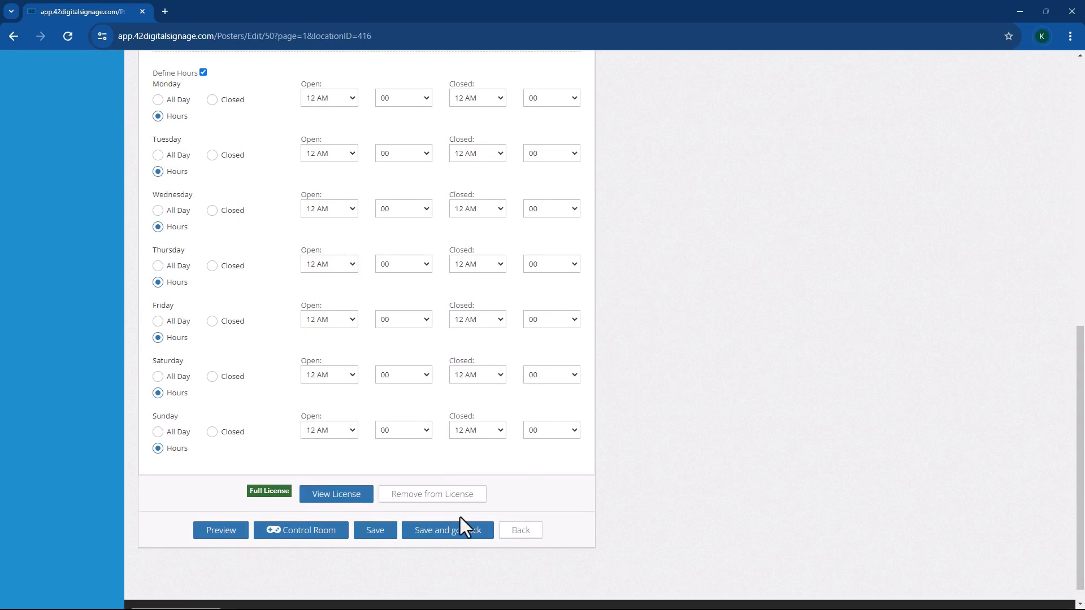
pyautogui.click(511, 531)
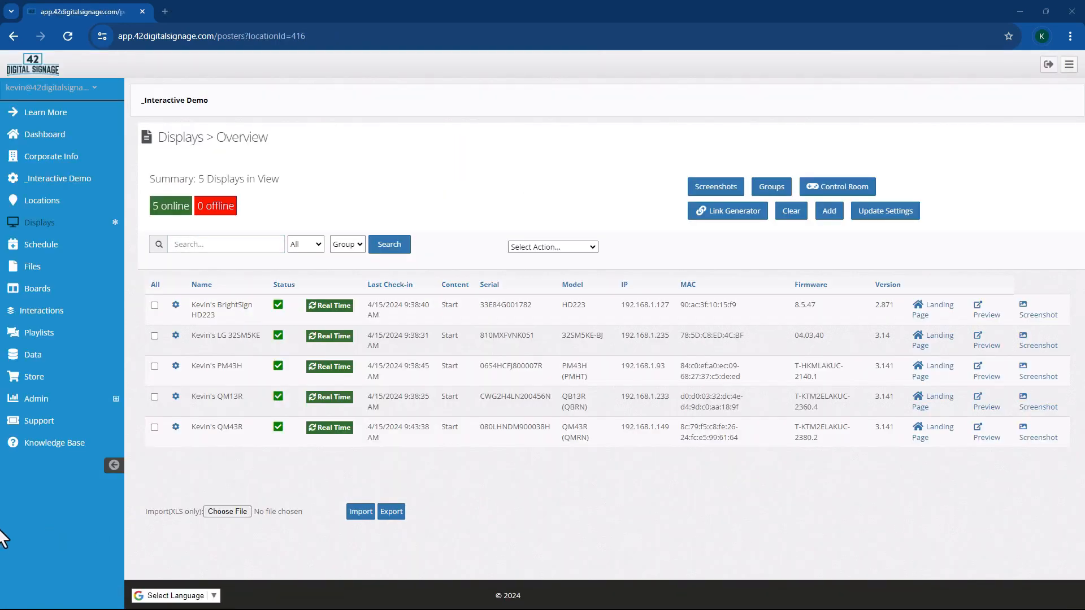
# Step: Upload a file from the Downloads > Content folder to the file library
pyautogui.click(36, 269)
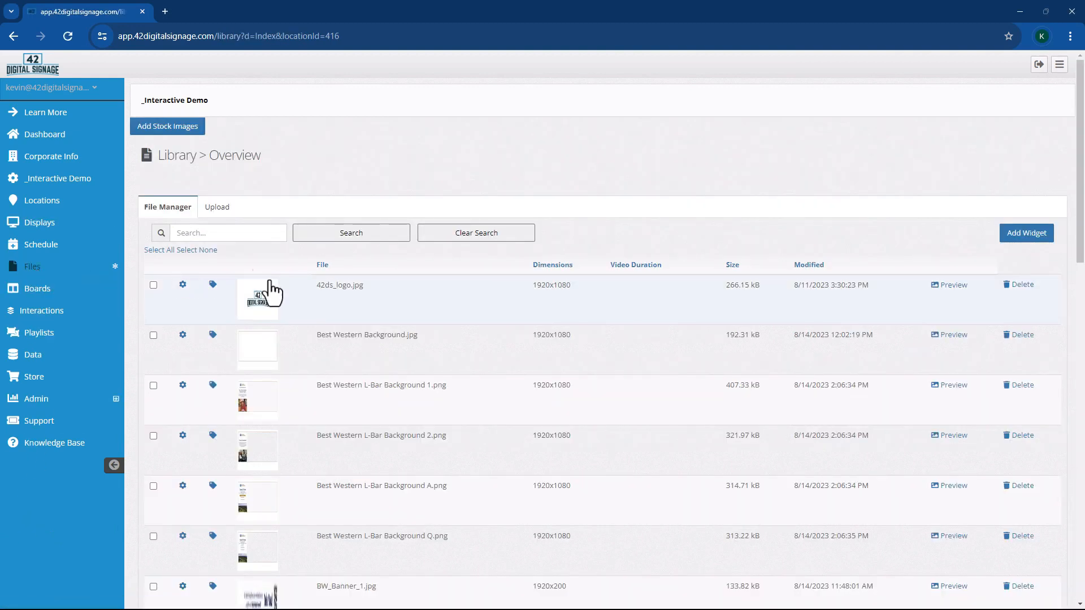
pyautogui.click(214, 207)
pyautogui.click(312, 382)
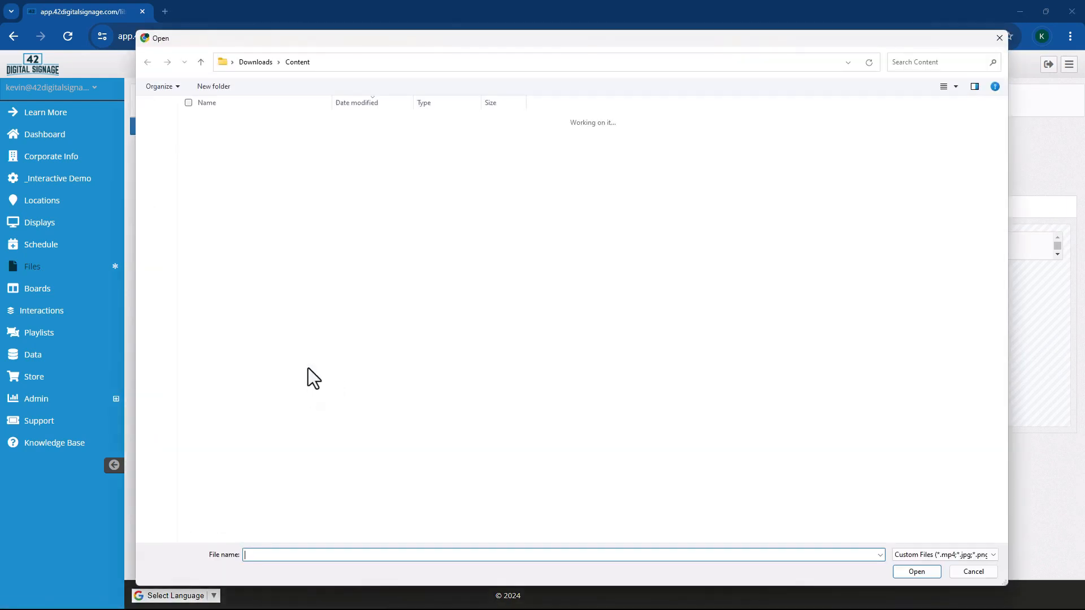
pyautogui.doubleClick(246, 133)
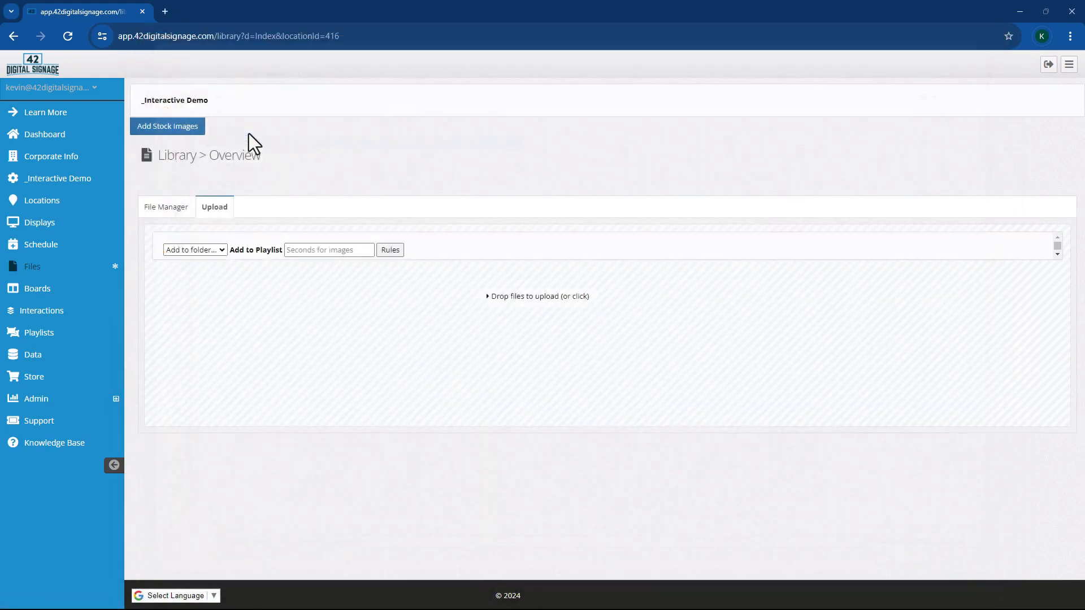
# Step: Look through the full list of files in the file library
pyautogui.click(38, 268)
pyautogui.scroll(-7, 424, 385)
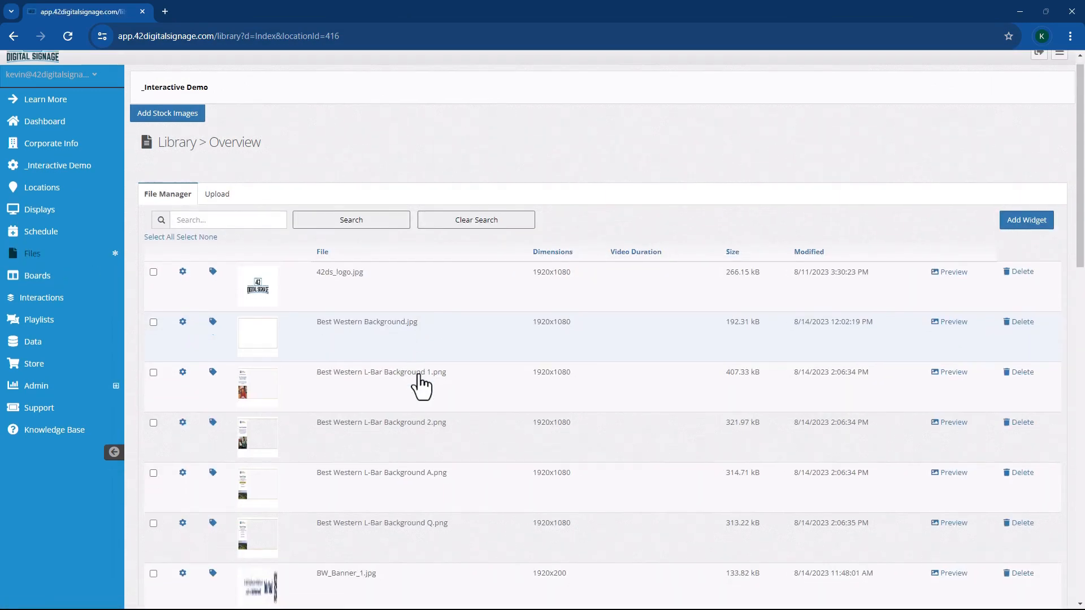
pyautogui.scroll(-8, 436, 452)
pyautogui.scroll(6, 436, 452)
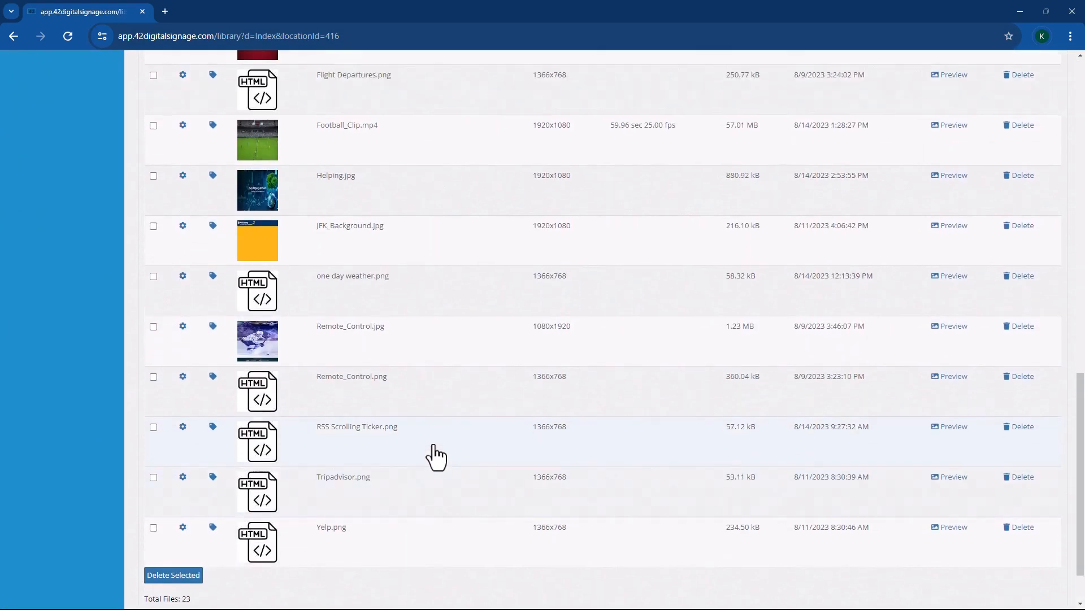
pyautogui.scroll(10, 436, 452)
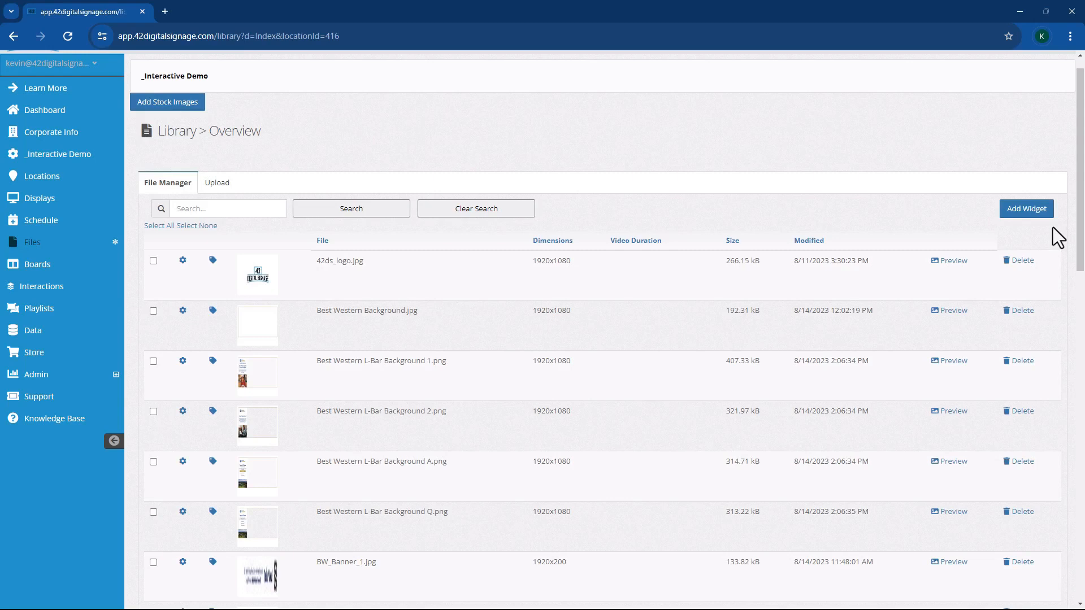
# Step: Start a new widget file with the code <html> and return to the library without saving it
pyautogui.click(1027, 210)
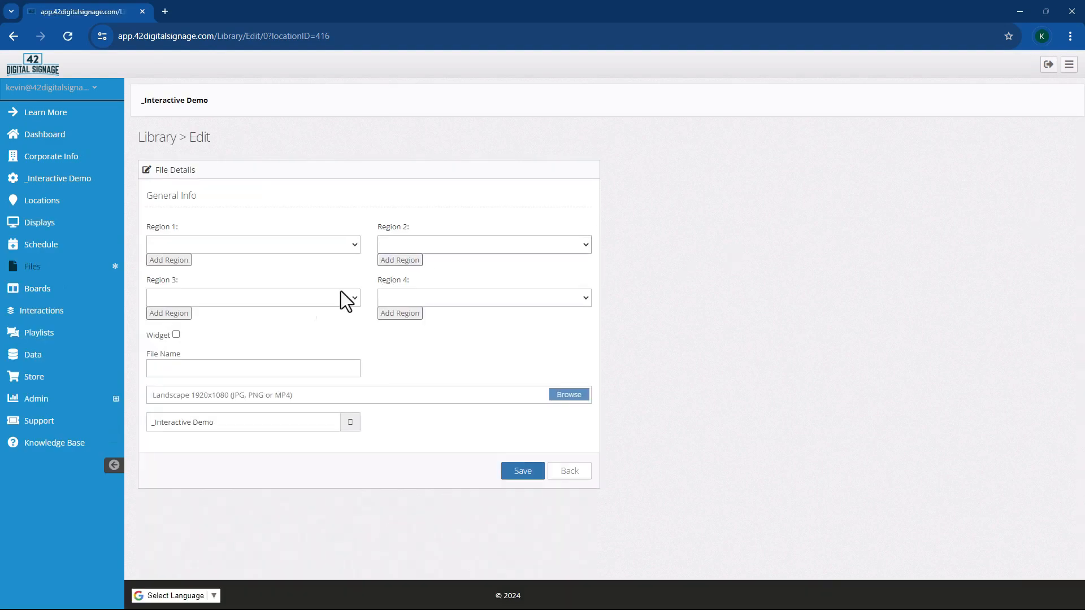
pyautogui.click(176, 334)
pyautogui.write('<')
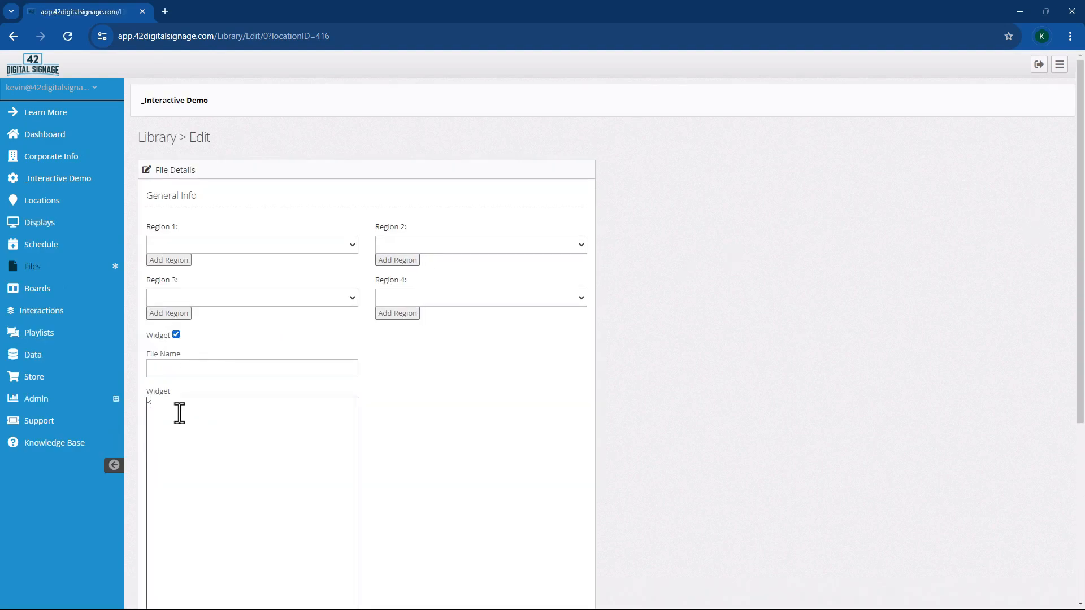
pyautogui.write('html>')
pyautogui.click(467, 478)
pyautogui.scroll(-5, 535, 479)
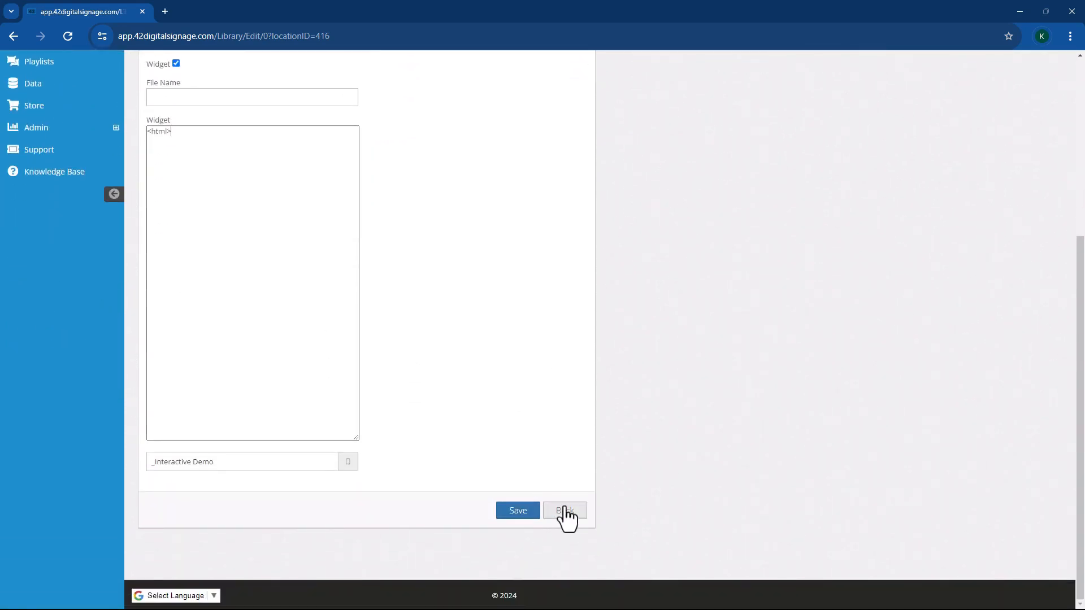
pyautogui.click(572, 515)
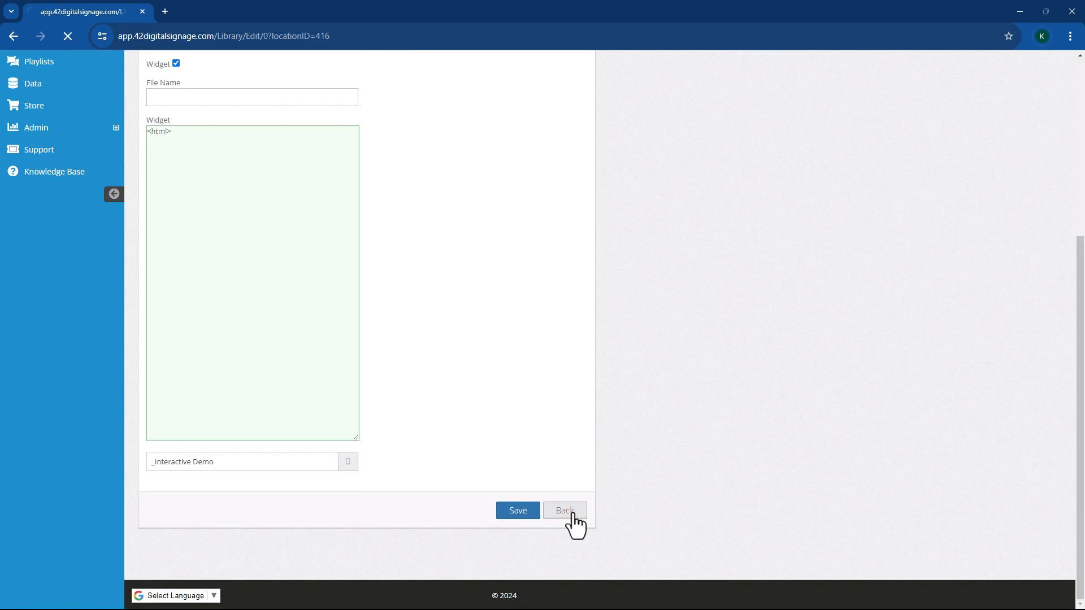
pyautogui.scroll(-7, 397, 401)
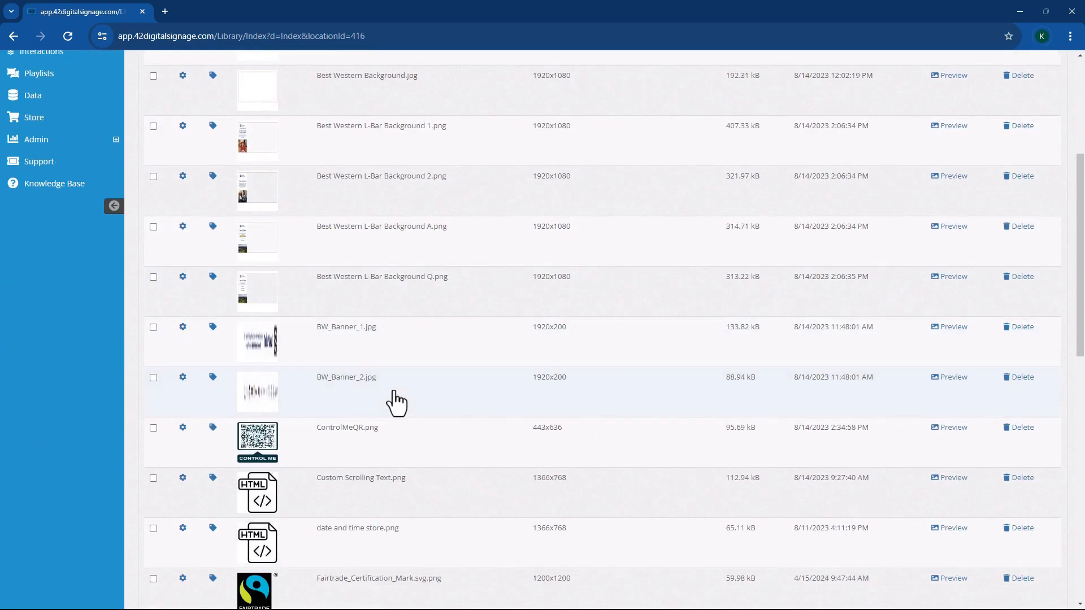
pyautogui.scroll(7, 397, 402)
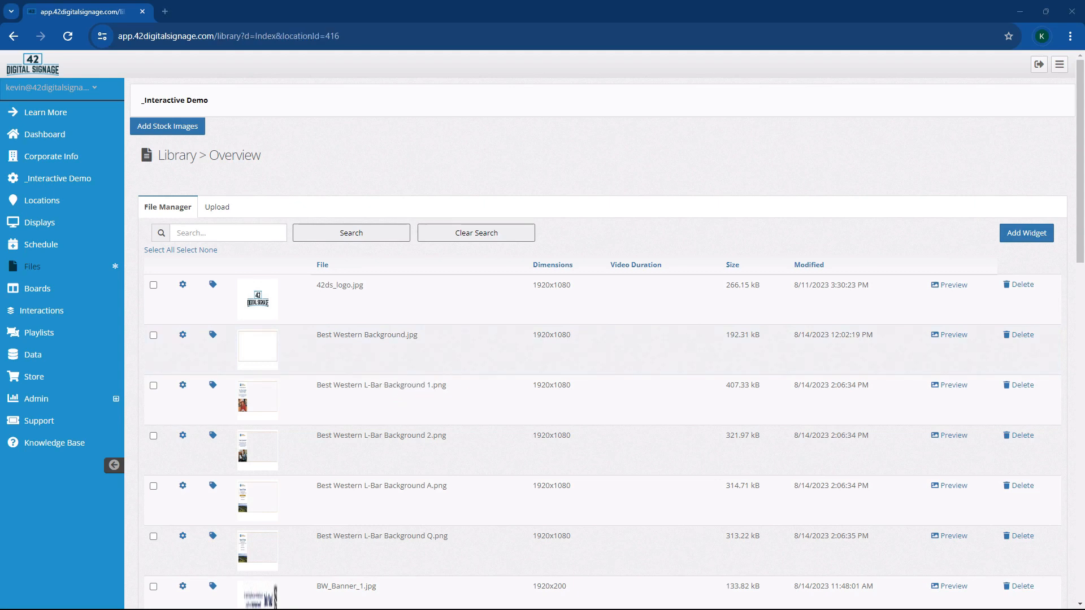
# Step: Open the Start (Home) playlist and add BW_Banner_1.jpg from the library to it
pyautogui.click(45, 339)
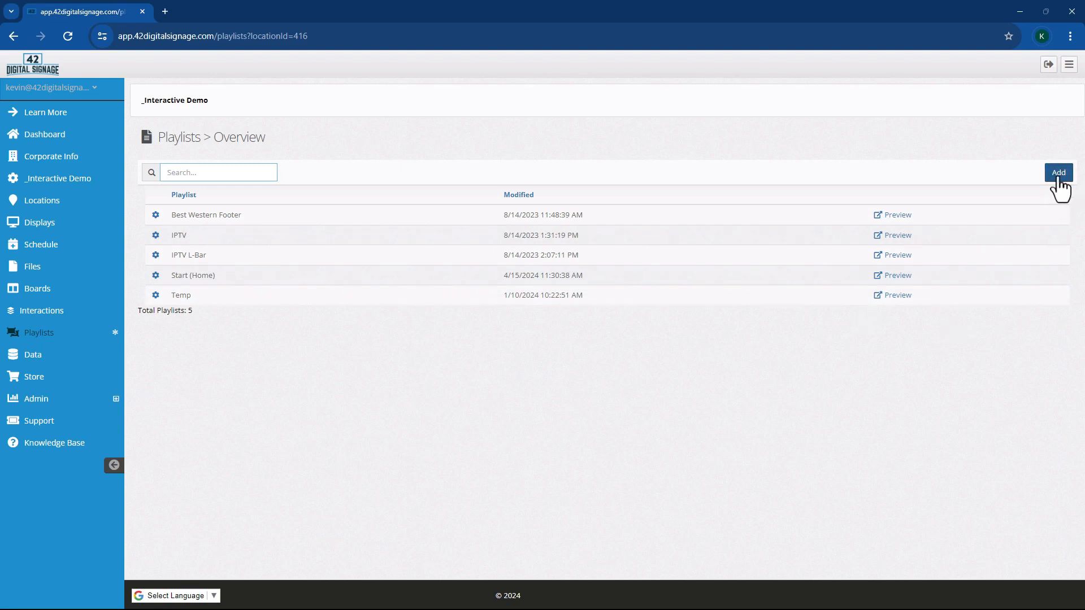
pyautogui.click(437, 276)
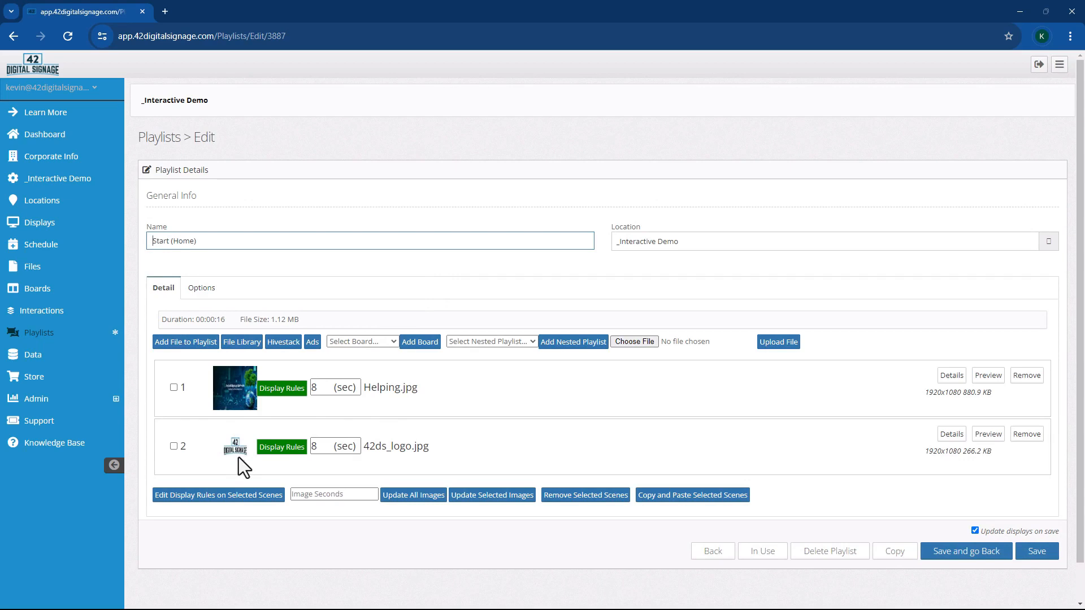
pyautogui.click(188, 344)
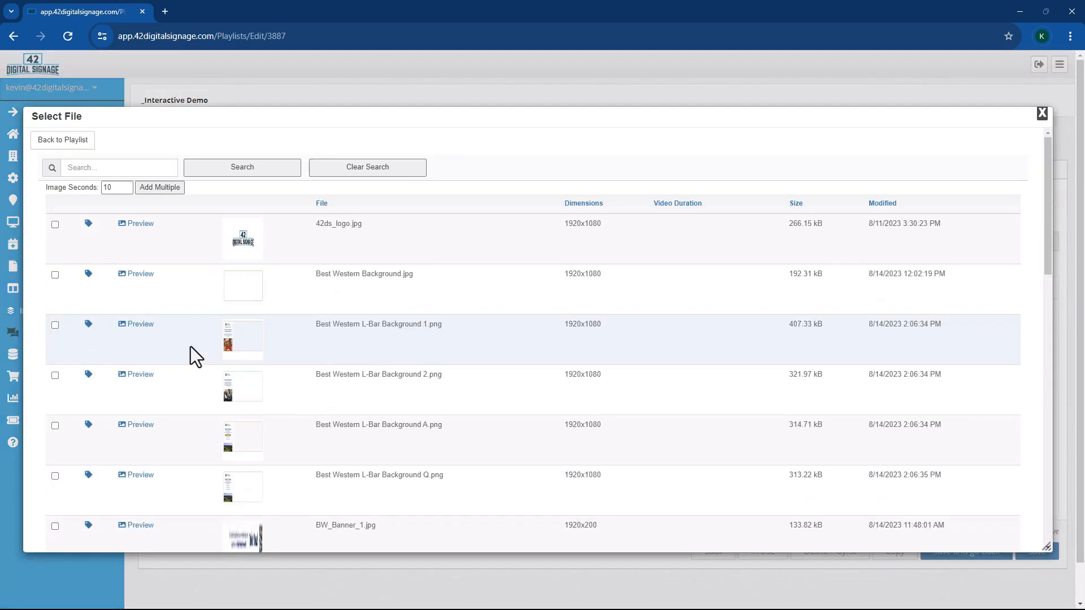
pyautogui.scroll(-2, 215, 449)
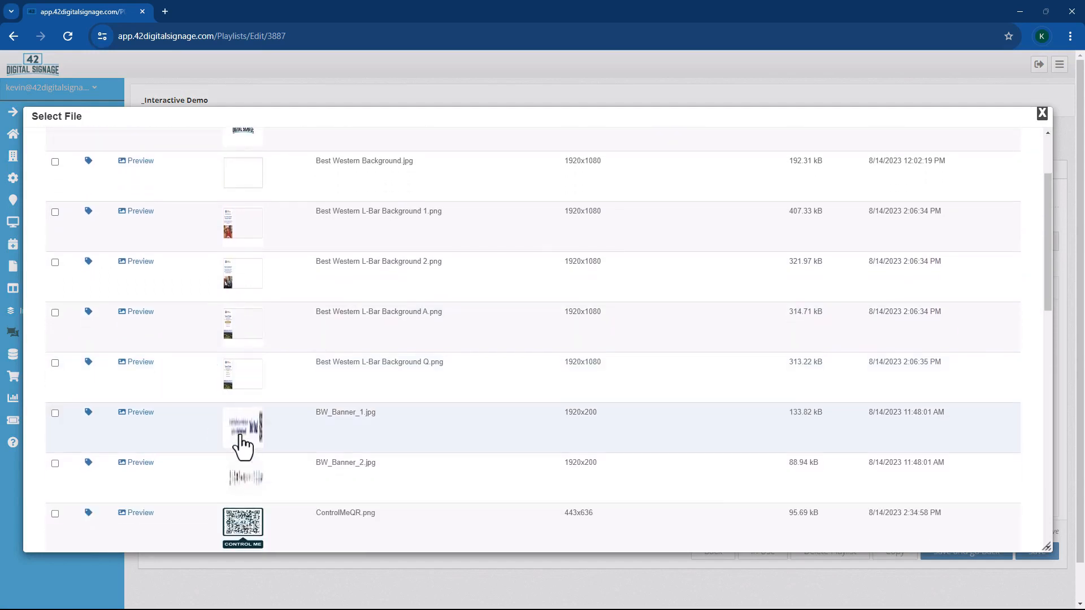
pyautogui.click(243, 442)
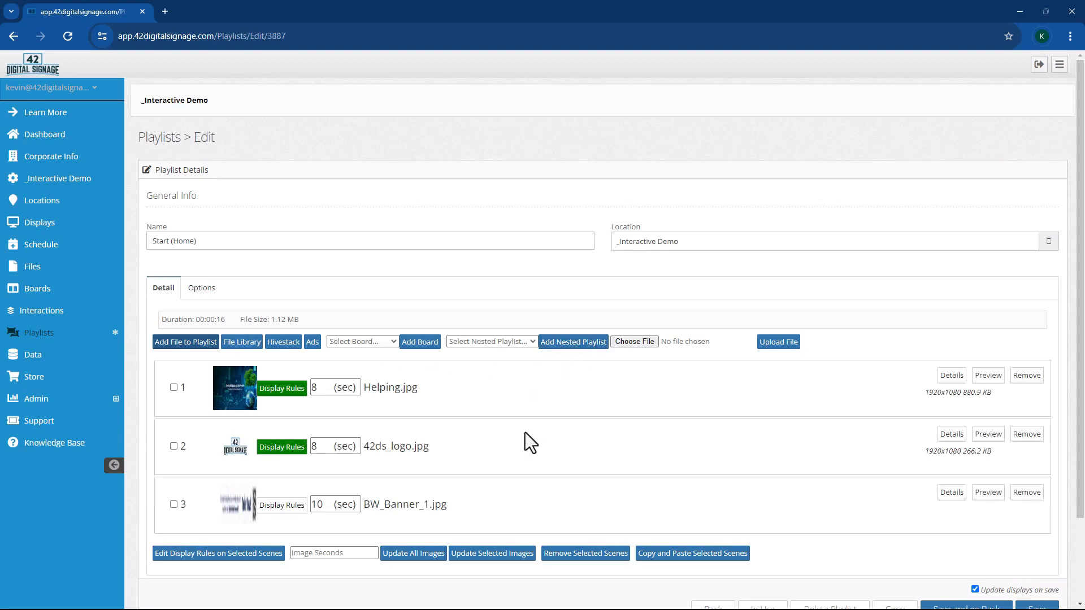
# Step: Move 42ds_logo.jpg to the first place in the playlist and set the duration of BW_Banner_1.jpg to 12 seconds
pyautogui.moveTo(264, 454); pyautogui.dragTo(295, 397)
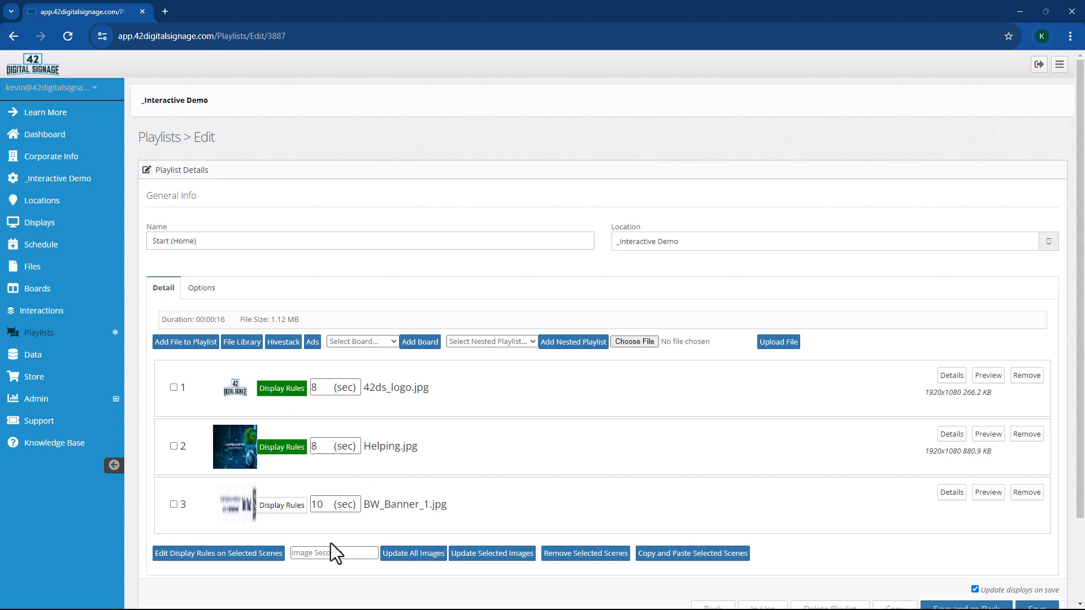
pyautogui.doubleClick(328, 504)
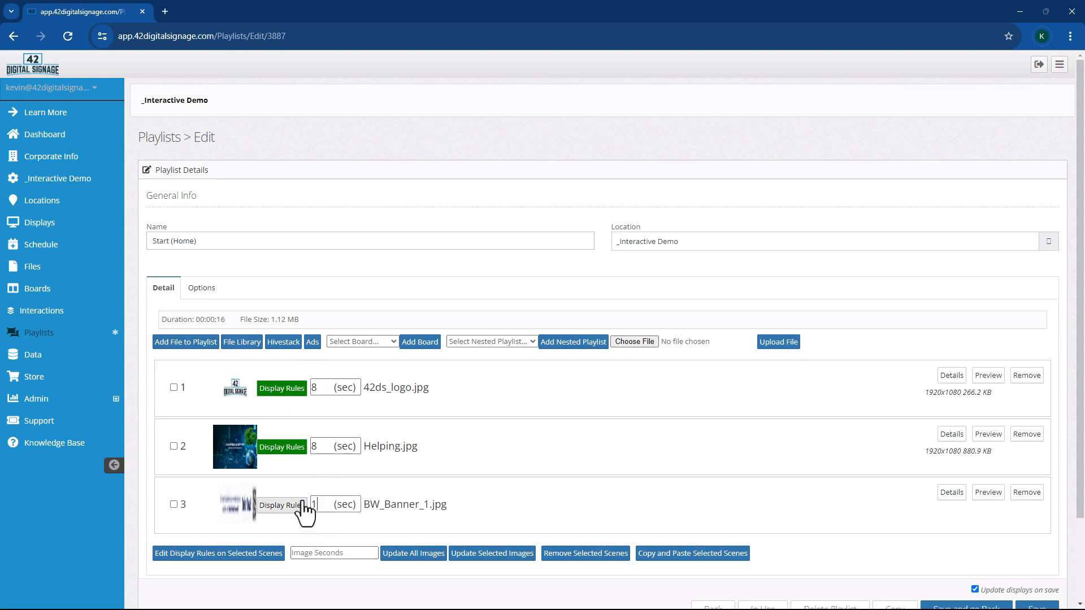
pyautogui.write('12')
# Step: Set the duration of all images in the playlist to 14 seconds at once
pyautogui.click(339, 553)
pyautogui.write('14')
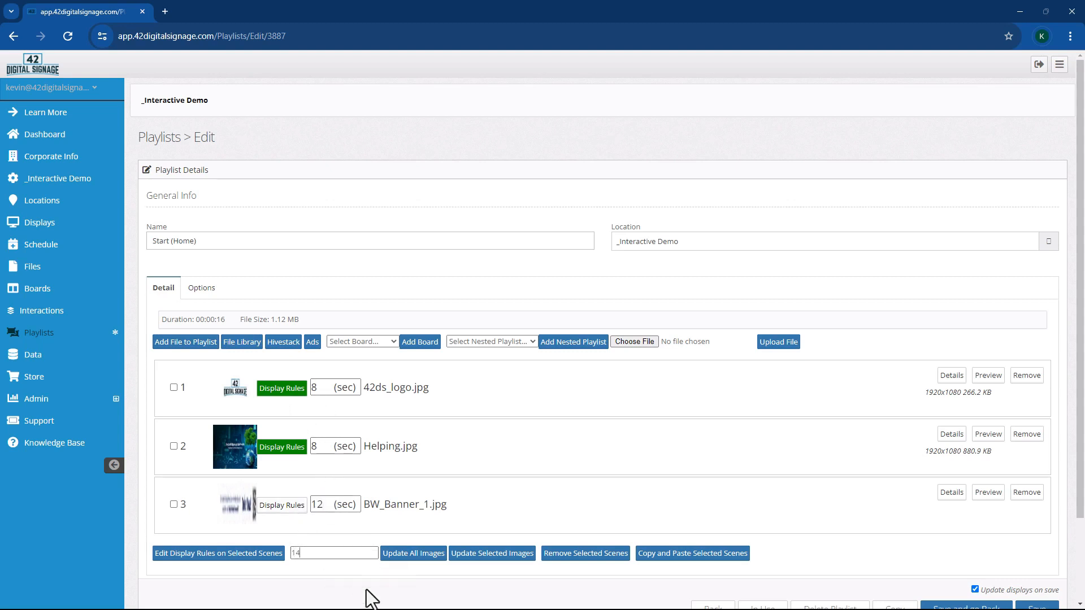
pyautogui.click(412, 553)
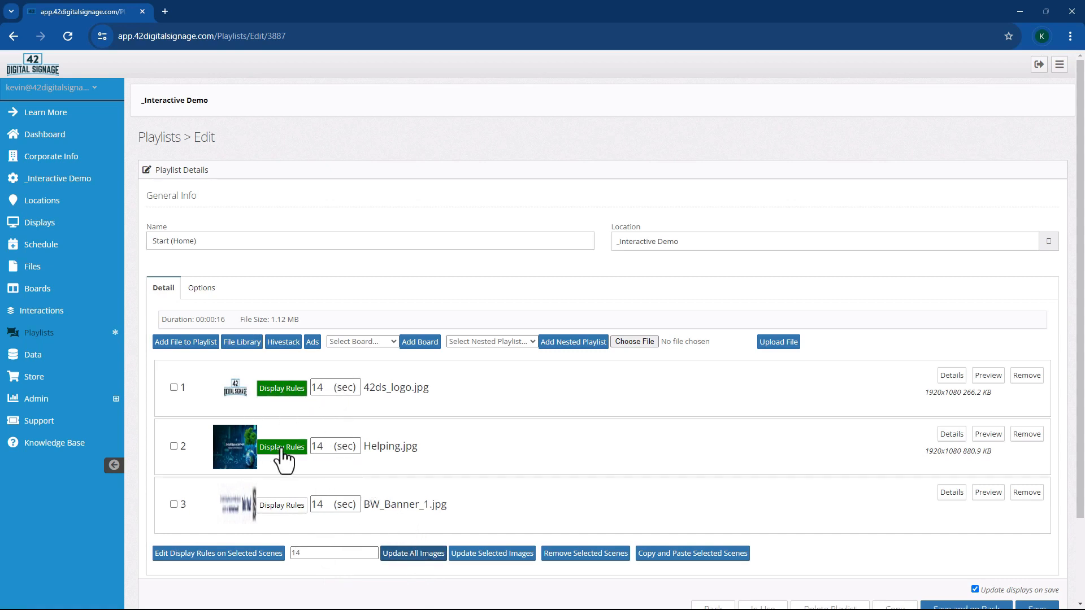
# Step: Review the display rules of 42ds_logo.jpg, save them without entering any rule, and save the playlist
pyautogui.click(280, 395)
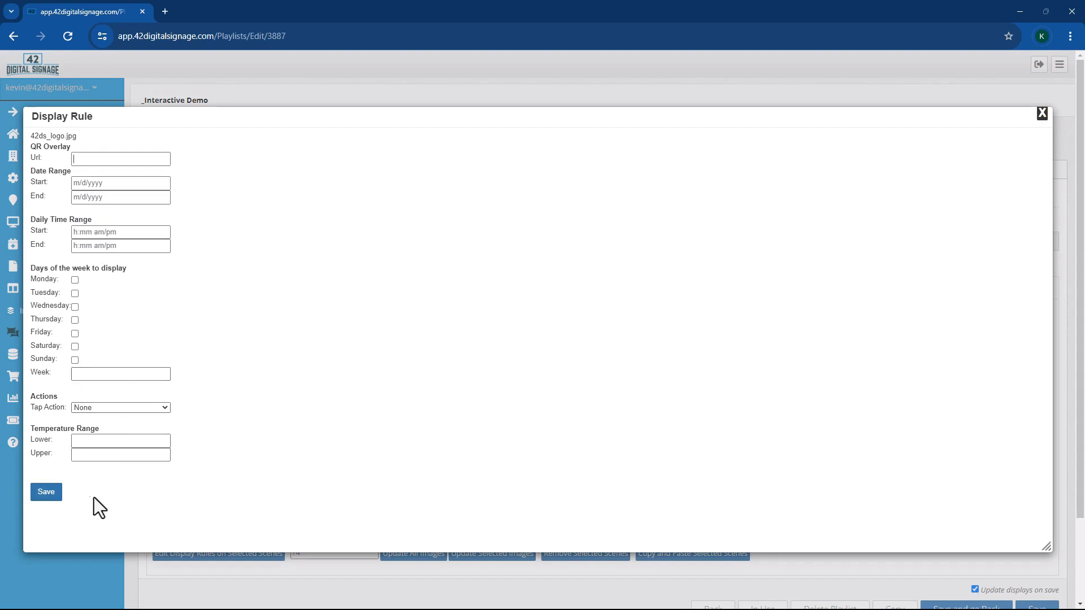
pyautogui.click(46, 493)
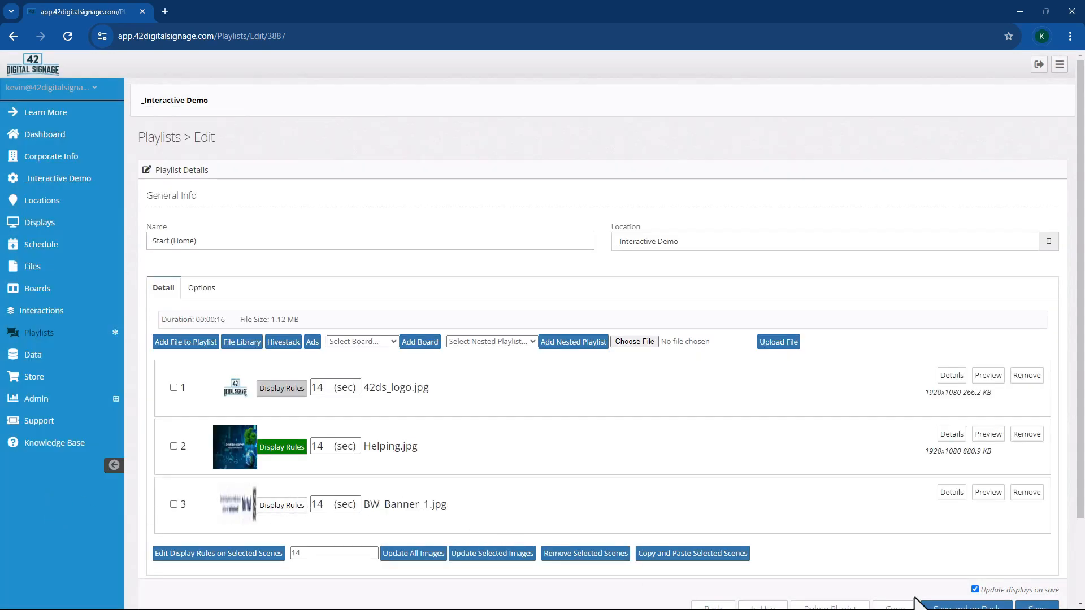
pyautogui.scroll(-1, 874, 519)
pyautogui.click(1037, 556)
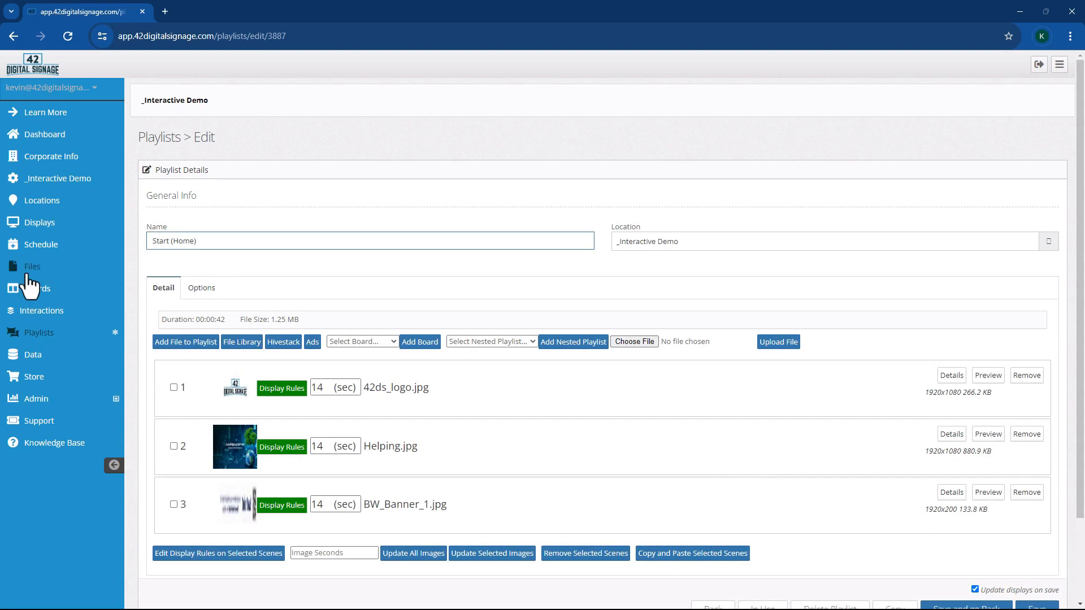
# Step: Create a new board named Test from the Blank template, save it and open it for design
pyautogui.click(41, 291)
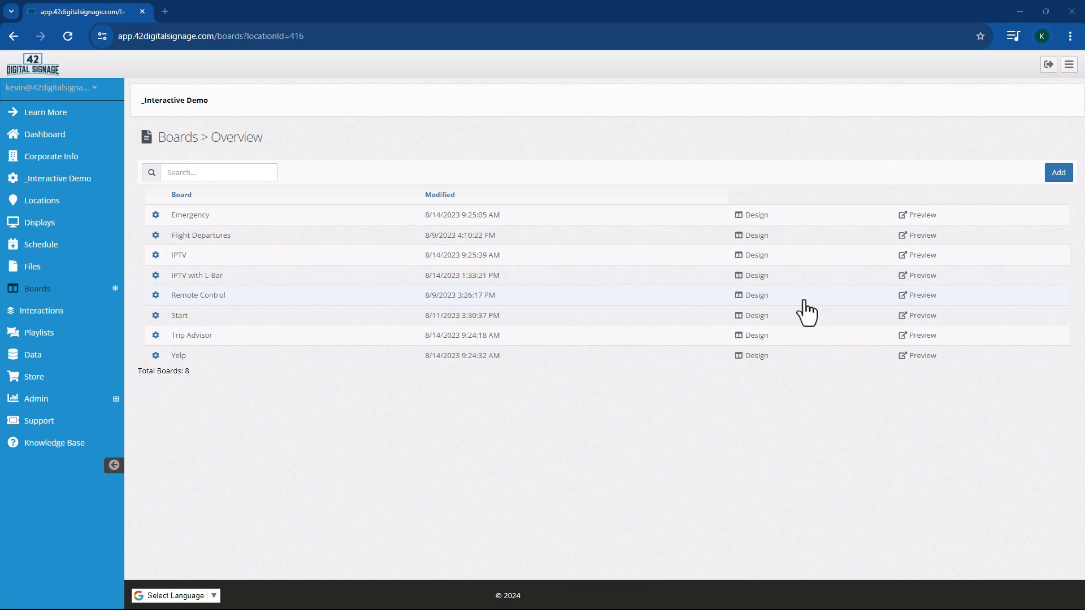
pyautogui.click(1060, 174)
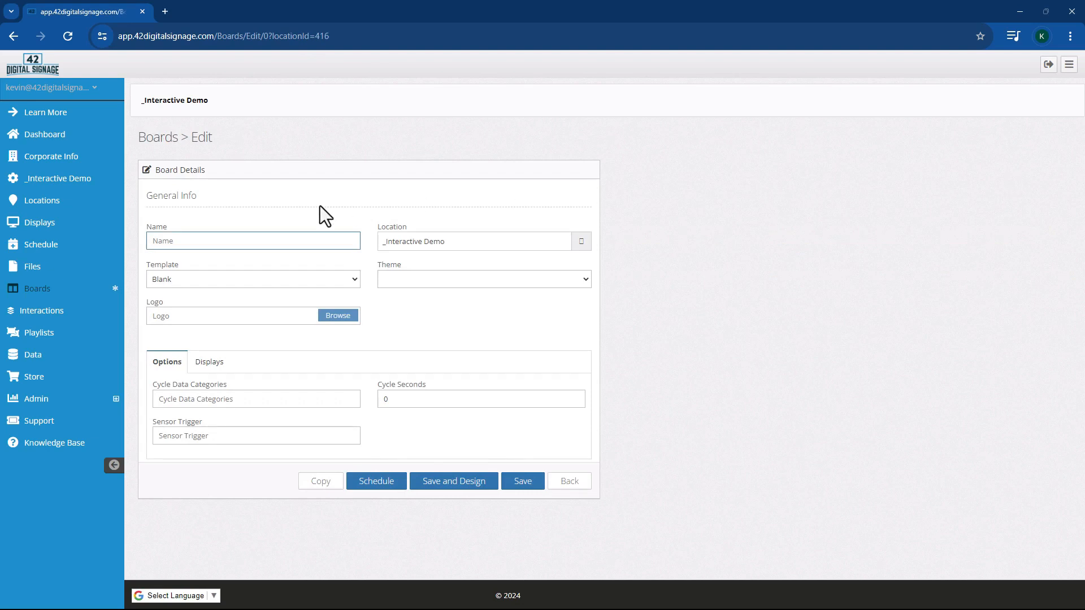
pyautogui.write('Test')
pyautogui.click(170, 282)
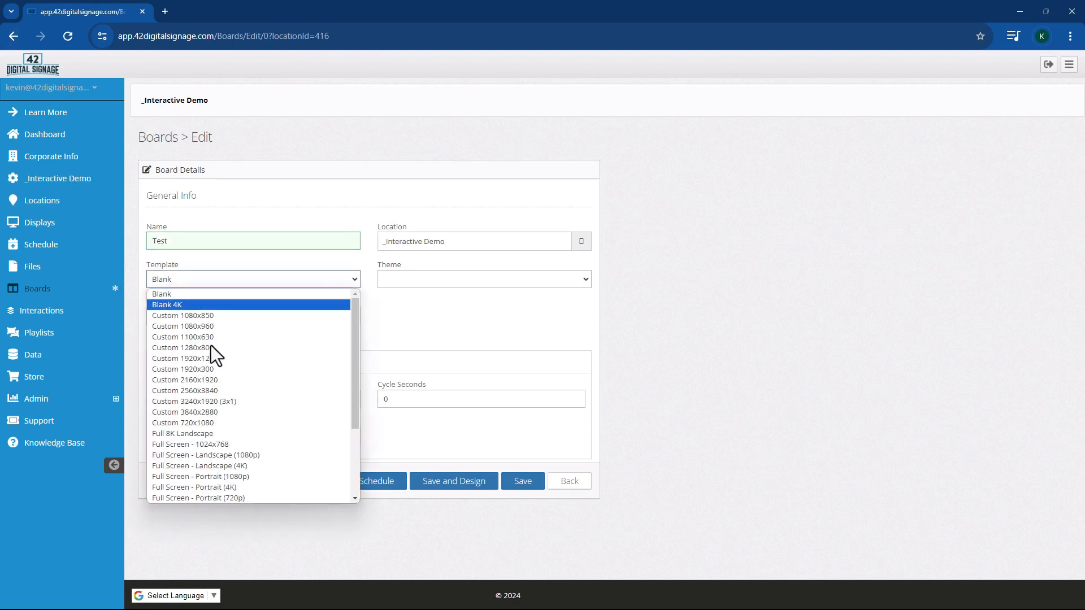
pyautogui.click(431, 333)
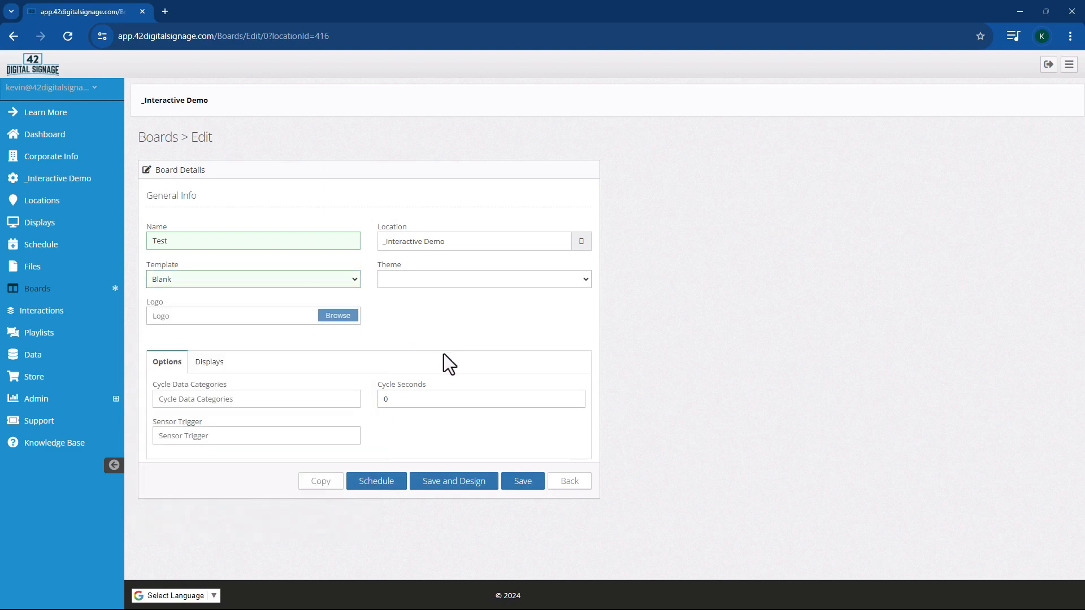
pyautogui.click(462, 486)
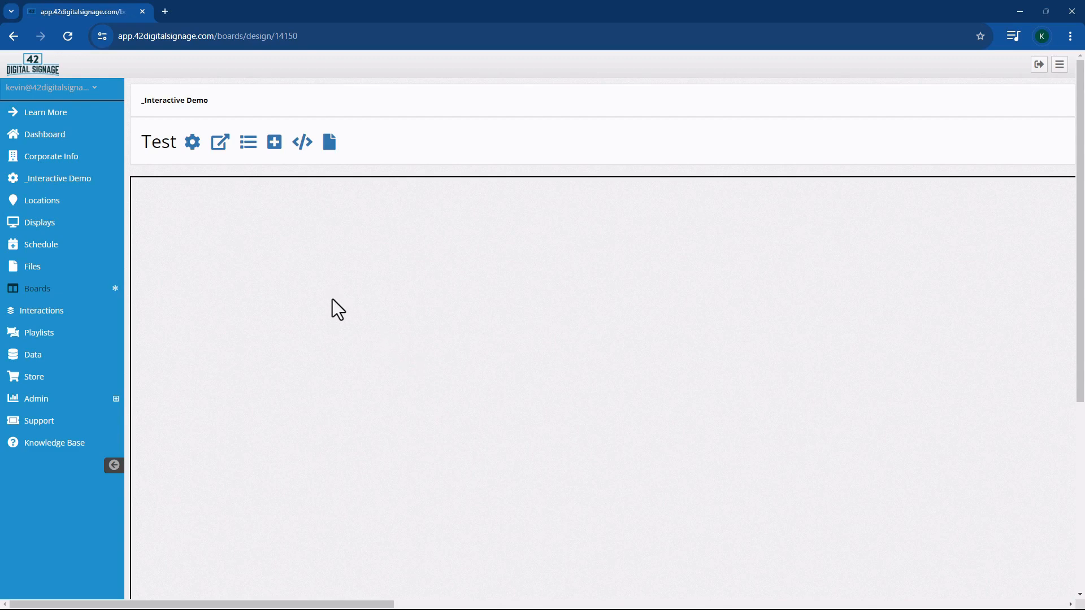
# Step: Add an image area with 42ds_logo.jpg to the Test board and show the board's list of areas
pyautogui.scroll(-5, 332, 299)
pyautogui.scroll(4, 355, 364)
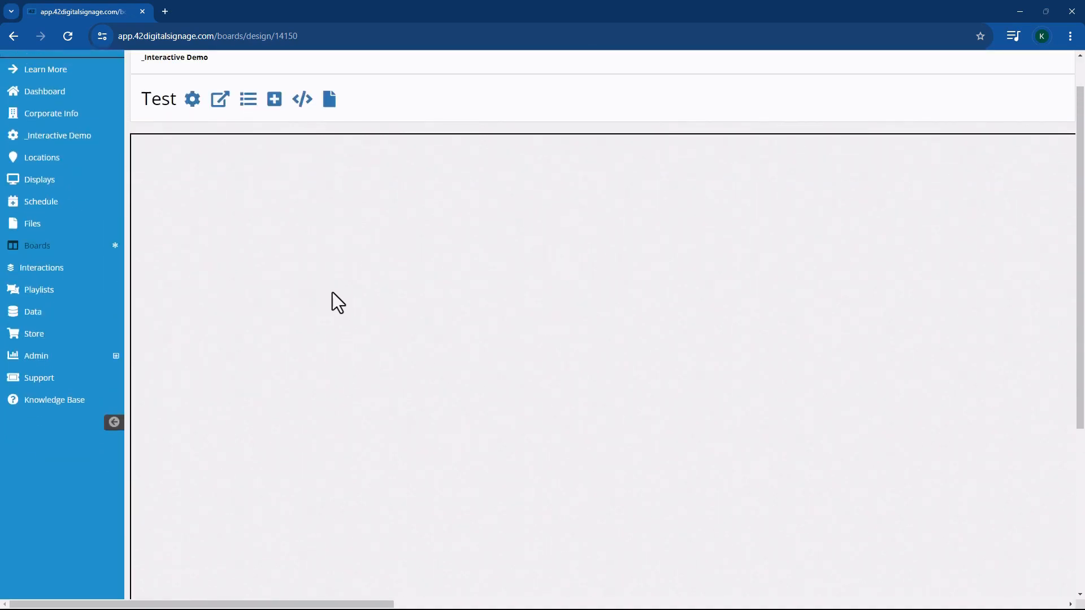
pyautogui.scroll(1, 333, 297)
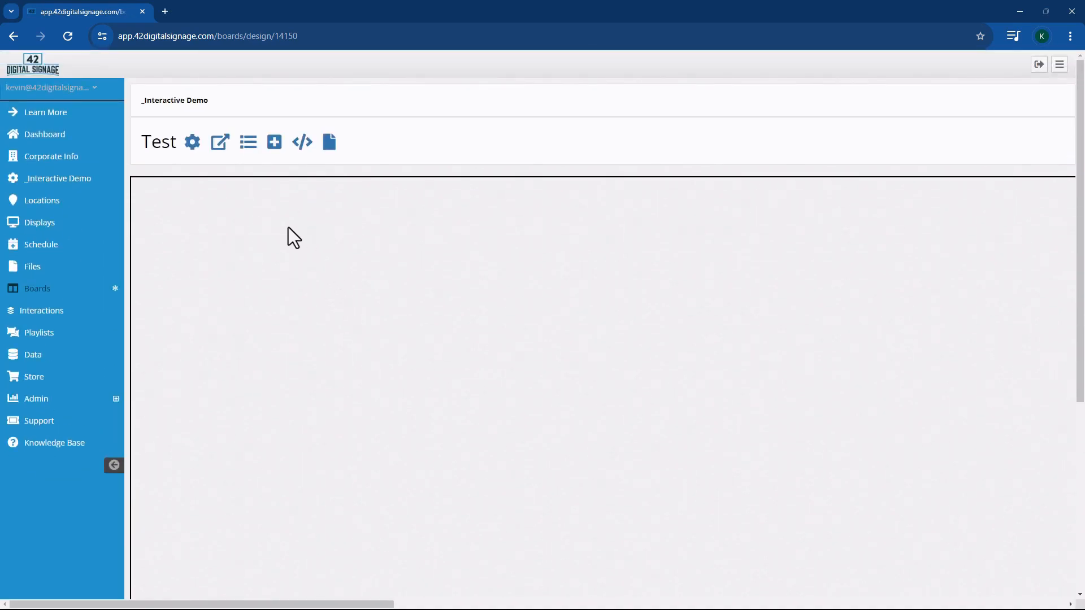
pyautogui.click(274, 142)
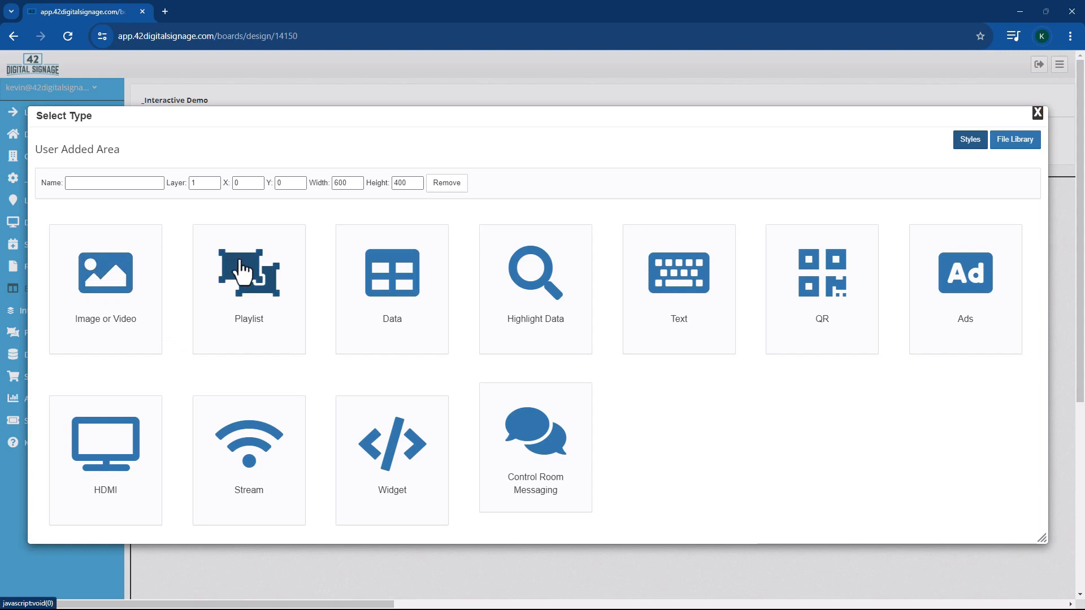
pyautogui.click(124, 276)
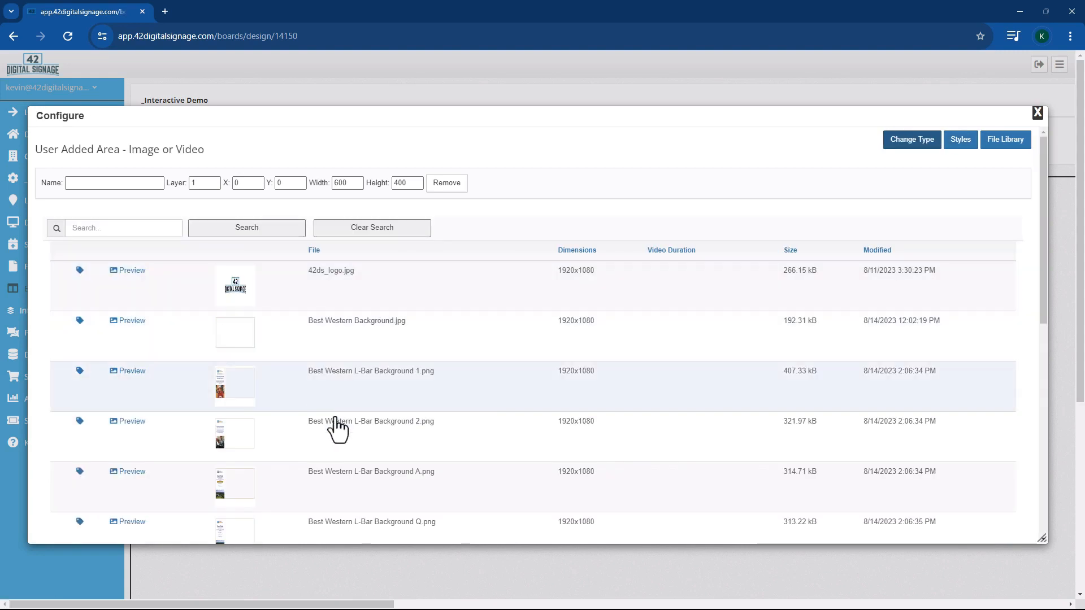
pyautogui.click(342, 292)
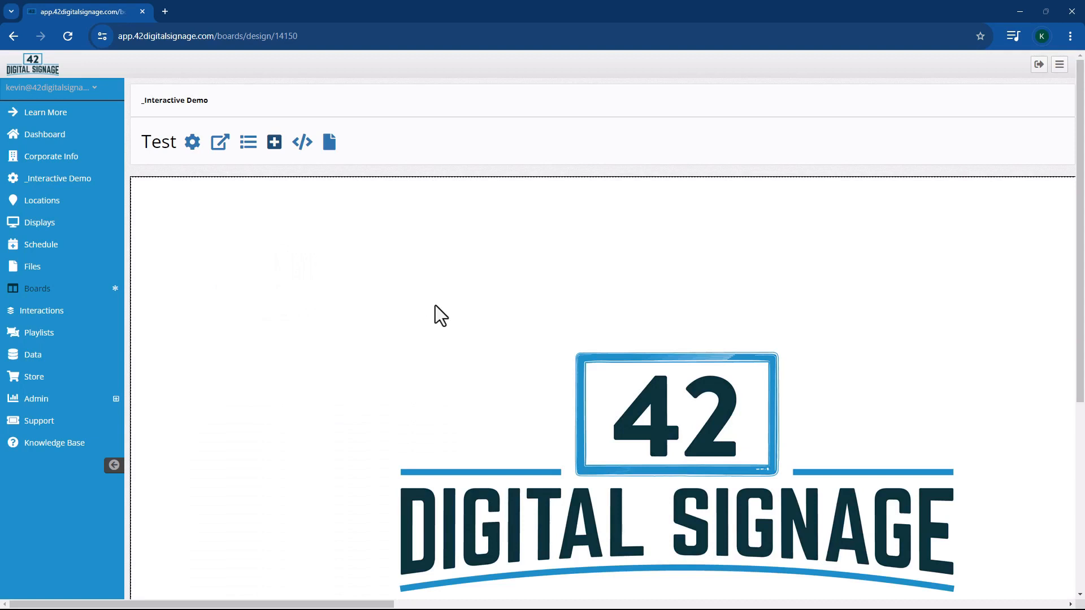
pyautogui.click(248, 143)
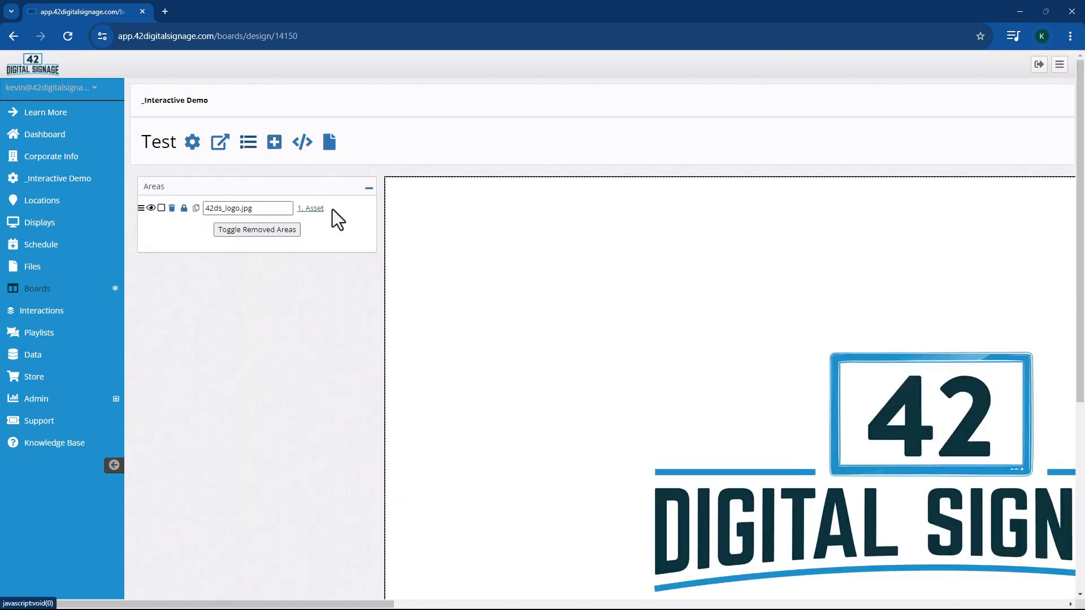
# Step: Add a text area reading "Hello" to the board, keep its default style and size, and save it
pyautogui.click(276, 144)
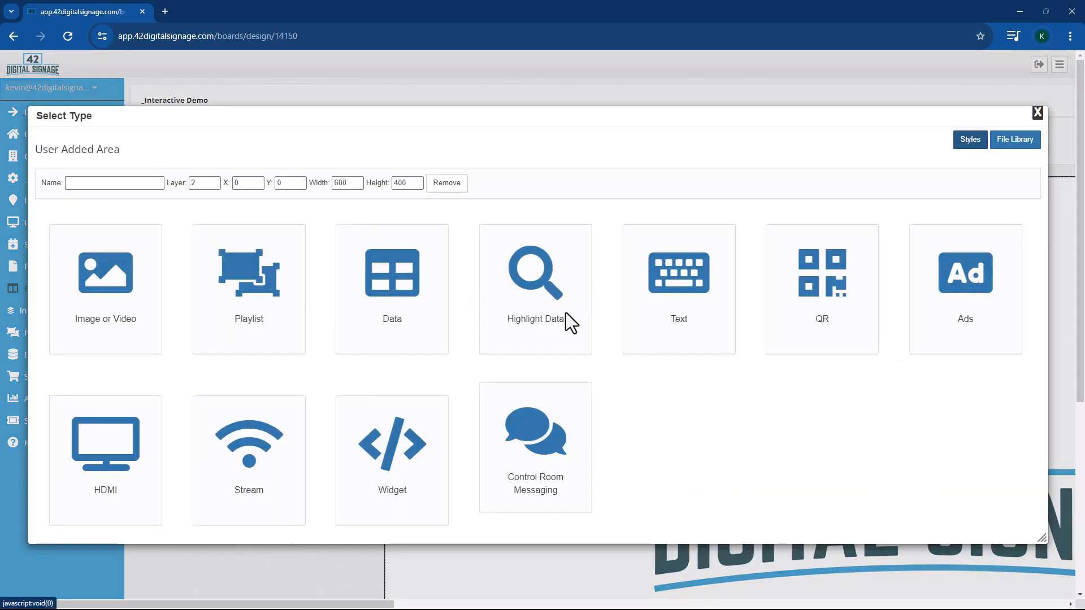
pyautogui.click(670, 297)
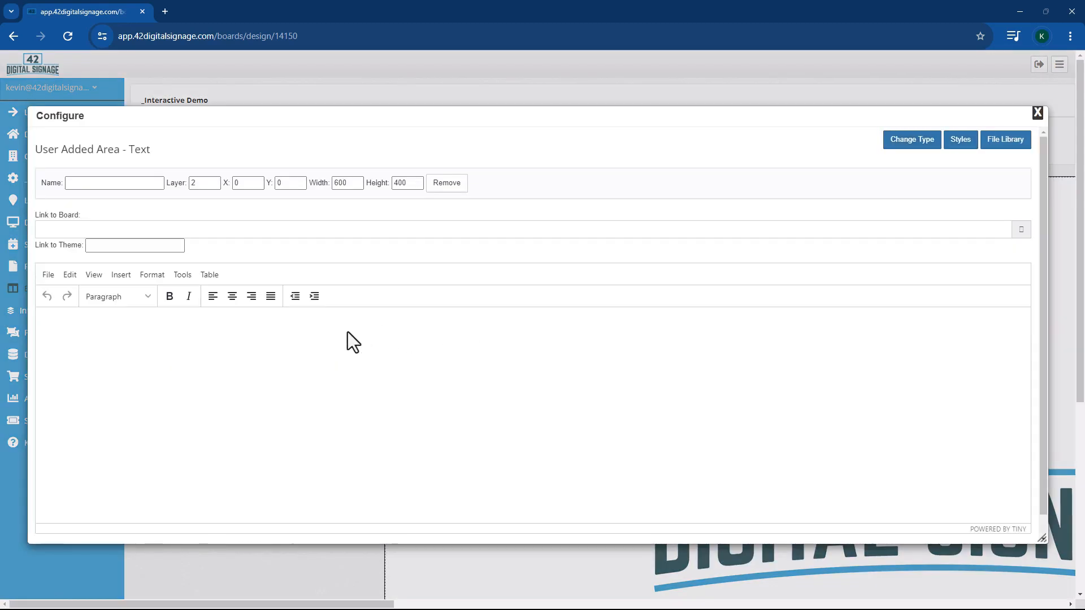
pyautogui.write('Hello')
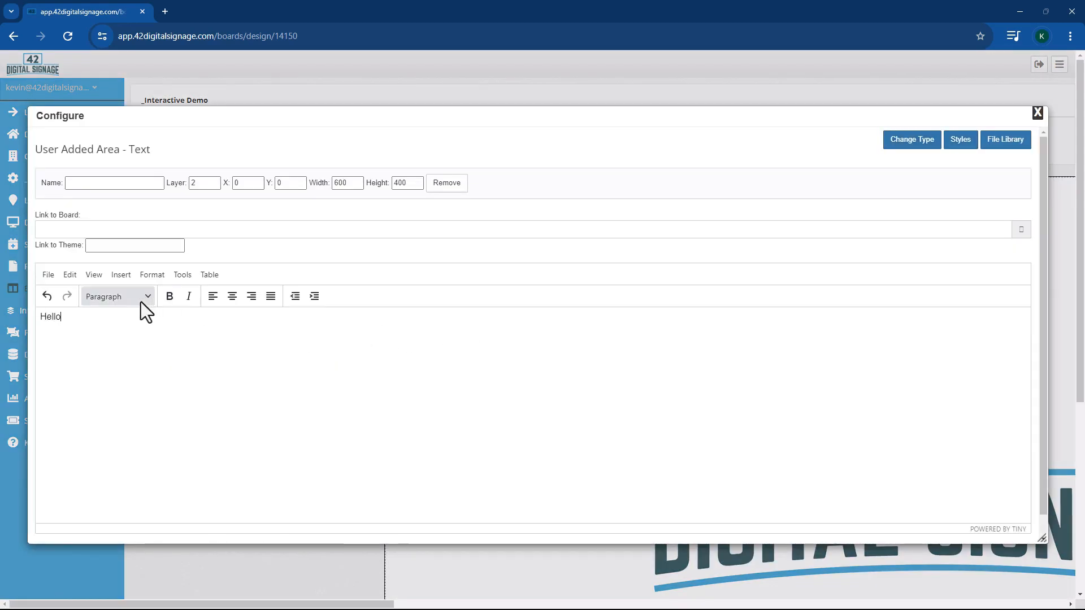
pyautogui.click(141, 302)
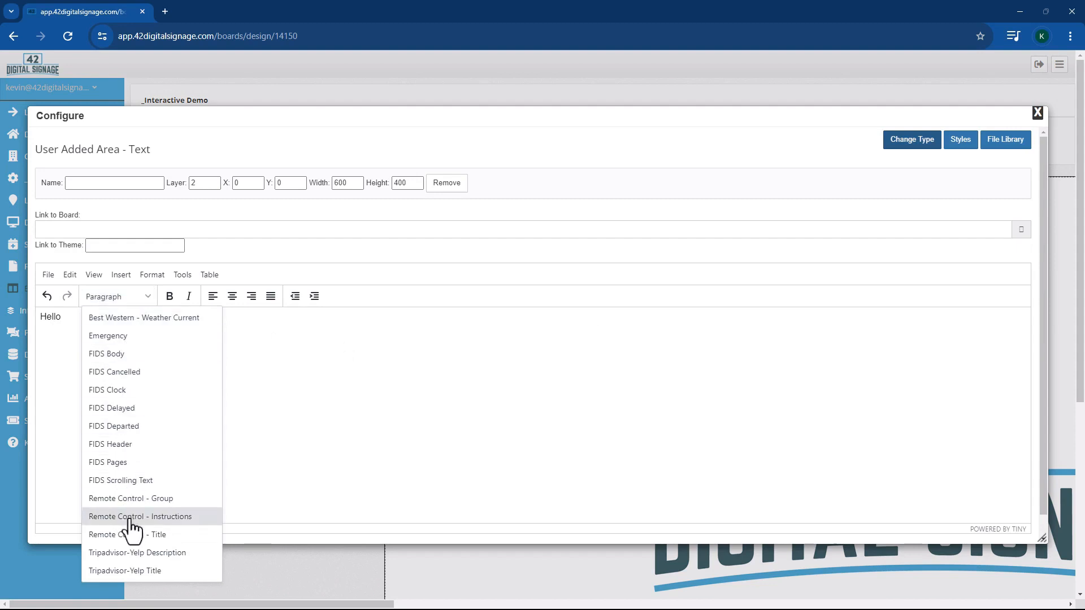
pyautogui.click(300, 473)
pyautogui.scroll(-1, 244, 433)
pyautogui.scroll(1, 702, 497)
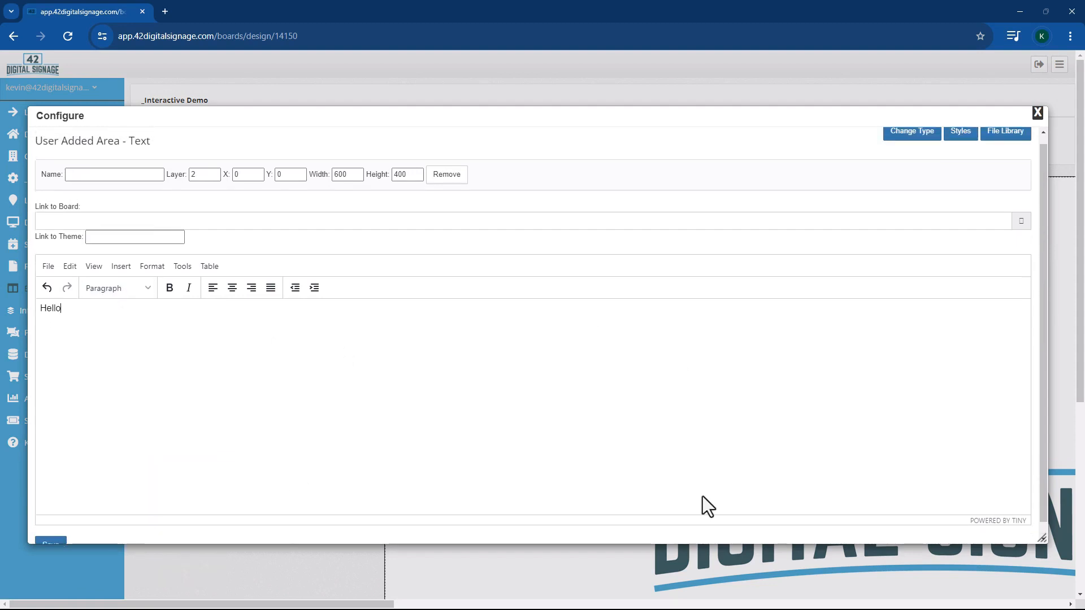
pyautogui.scroll(-1, 703, 496)
pyautogui.scroll(2, 269, 487)
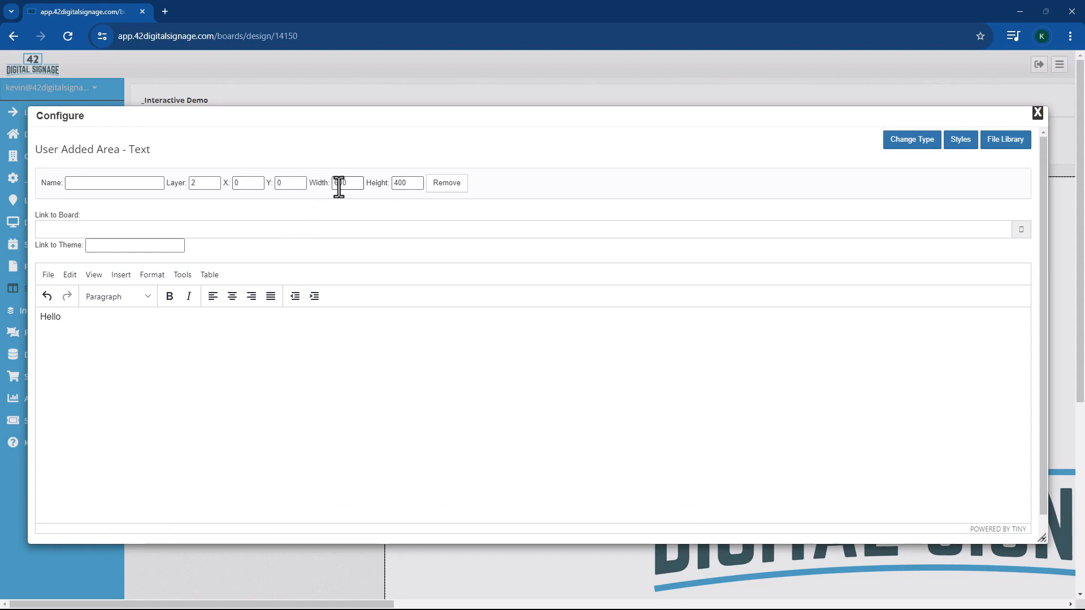
pyautogui.press('Tab')
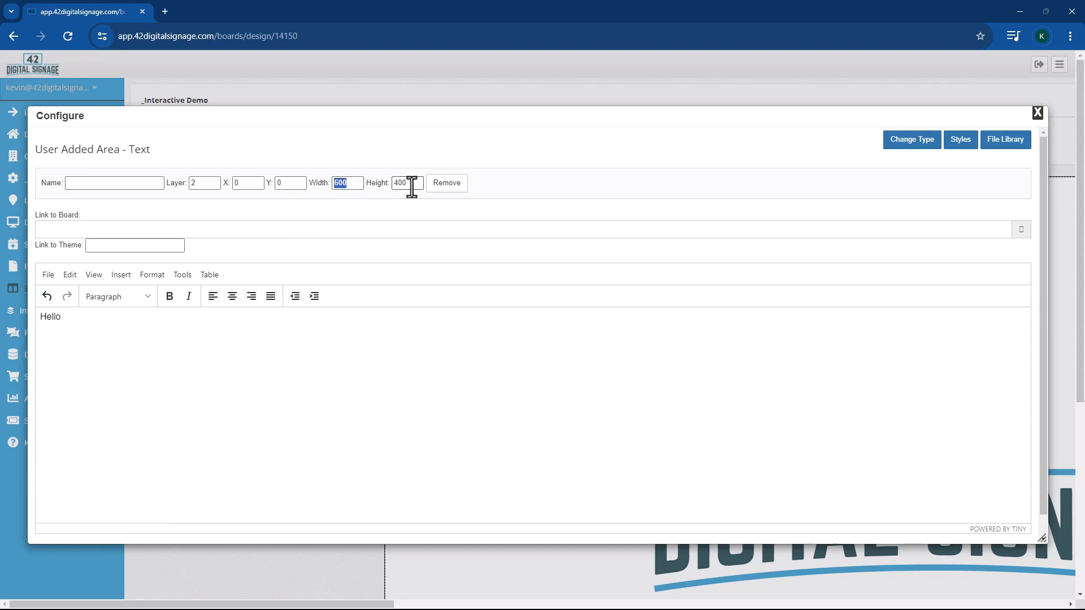
pyautogui.scroll(-2, 114, 431)
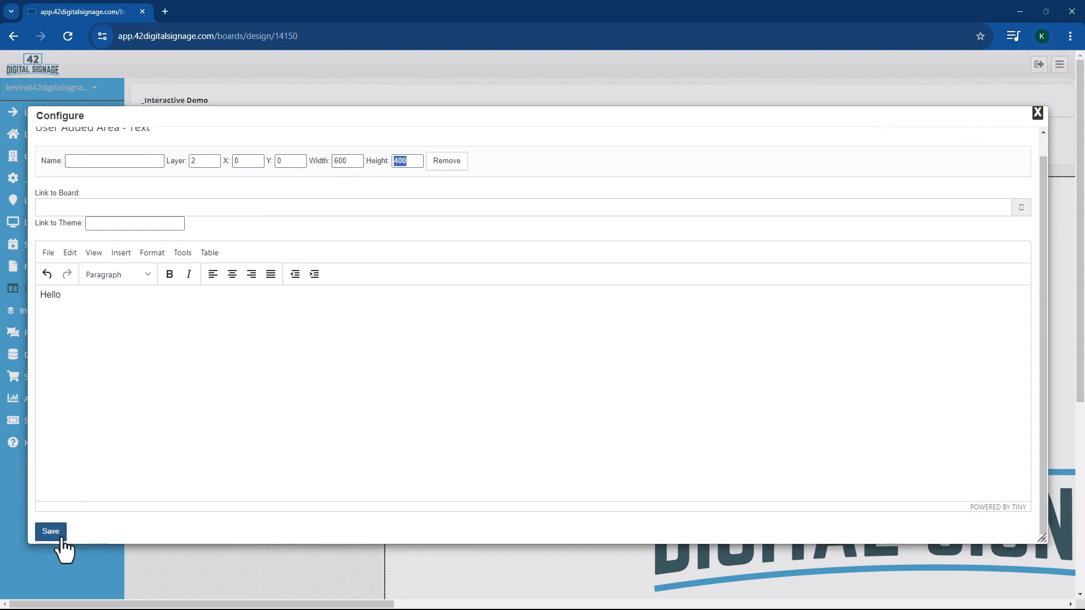
pyautogui.click(56, 534)
# Step: Shrink the Hello text area and place it near the board's upper-left corner, above the logo
pyautogui.moveTo(472, 263); pyautogui.dragTo(571, 303)
pyautogui.moveTo(818, 442); pyautogui.dragTo(729, 277)
pyautogui.moveTo(593, 244); pyautogui.dragTo(521, 307)
pyautogui.click(482, 372)
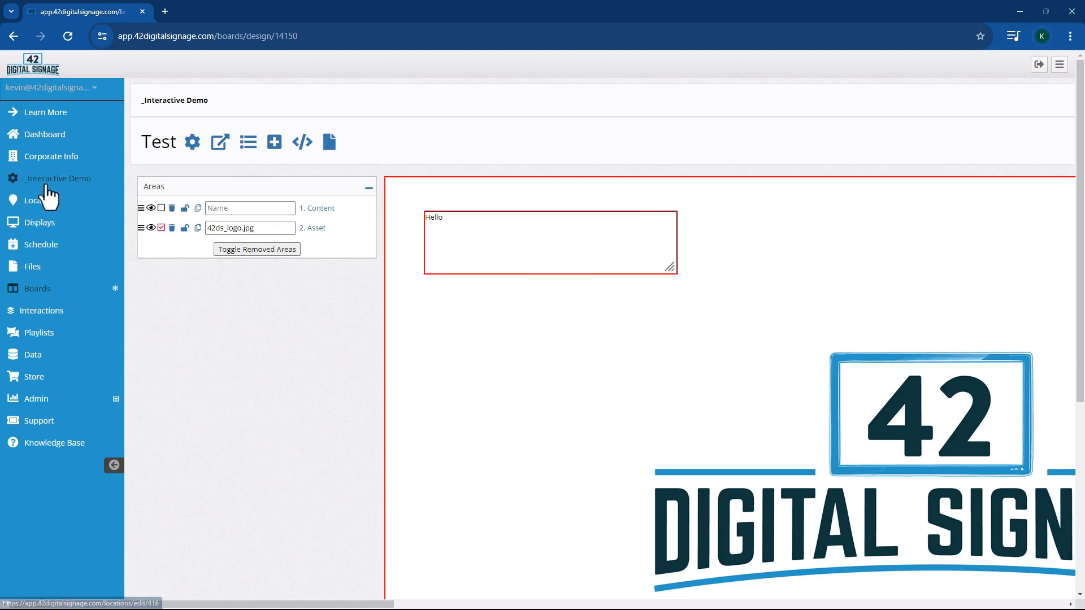
# Step: Start a new schedule for the location with the IPTV with L-Bar board as its content
pyautogui.click(28, 290)
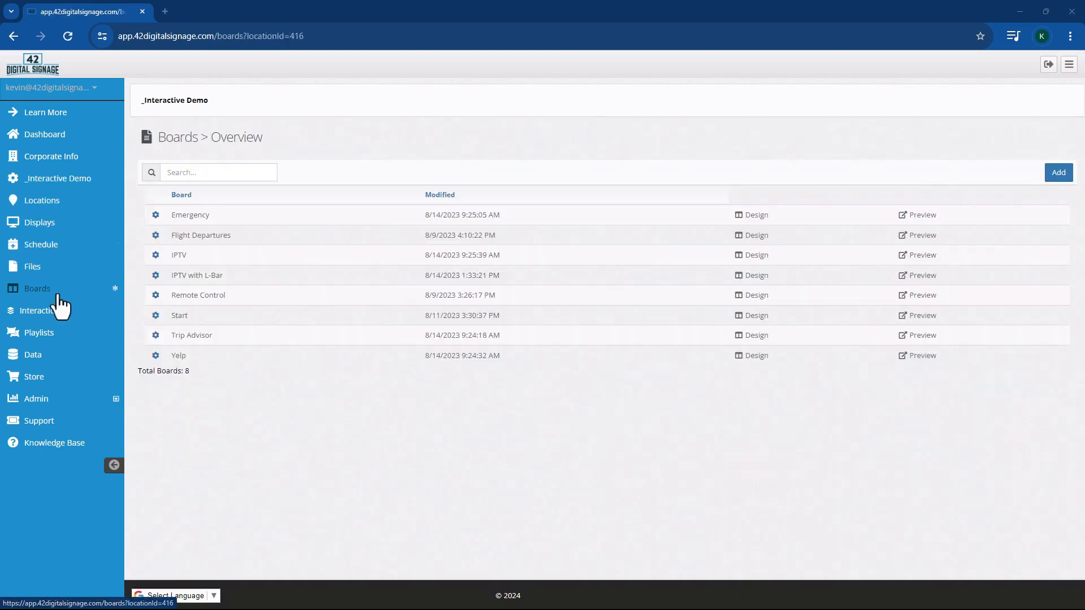
pyautogui.click(67, 248)
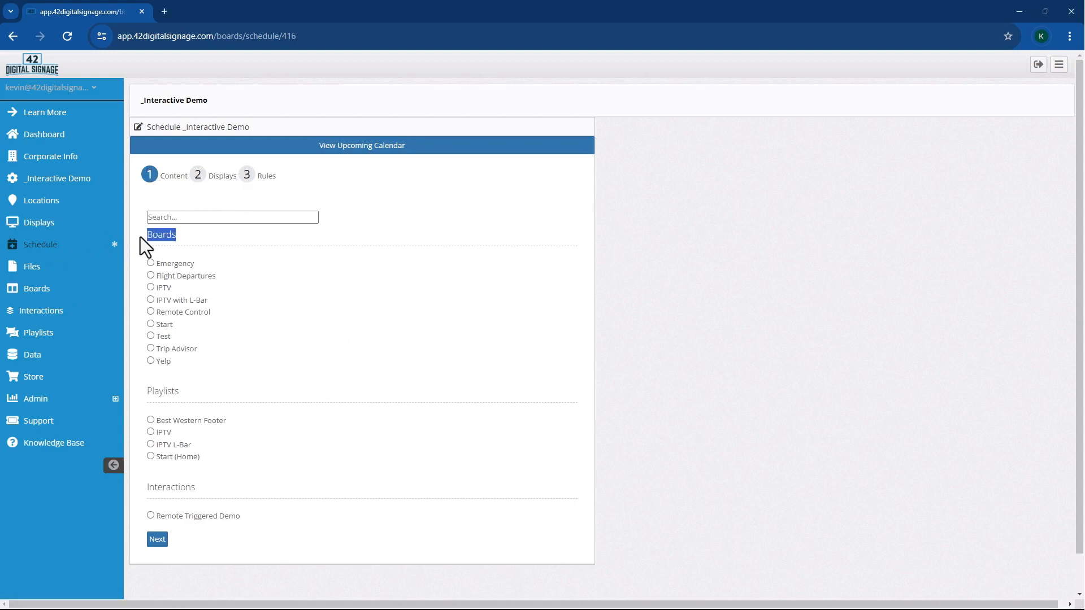
pyautogui.moveTo(195, 392); pyautogui.dragTo(148, 394)
pyautogui.moveTo(208, 487); pyautogui.dragTo(148, 487)
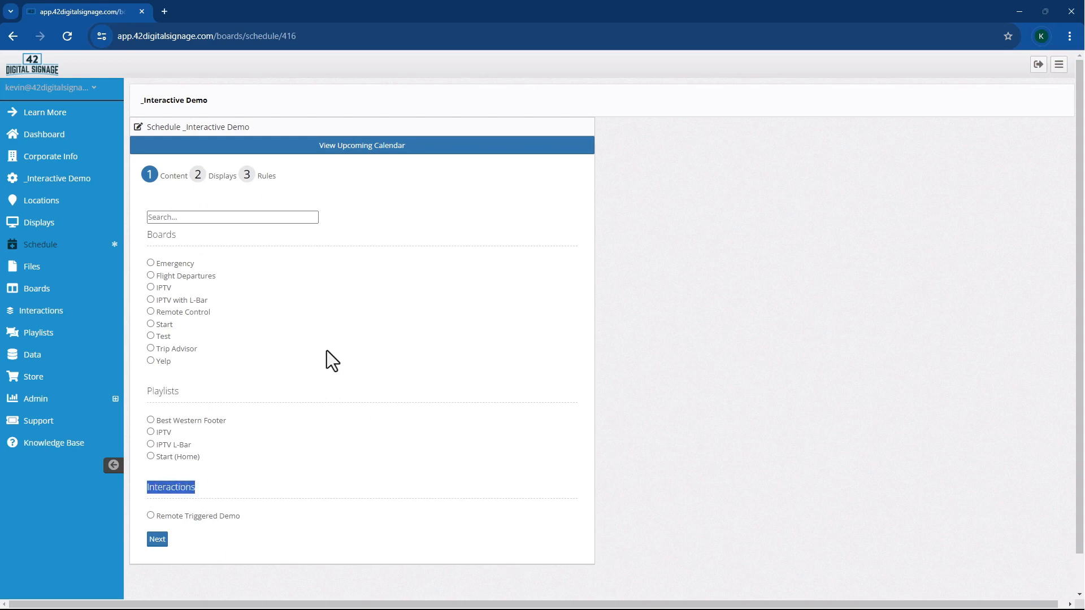
pyautogui.click(191, 302)
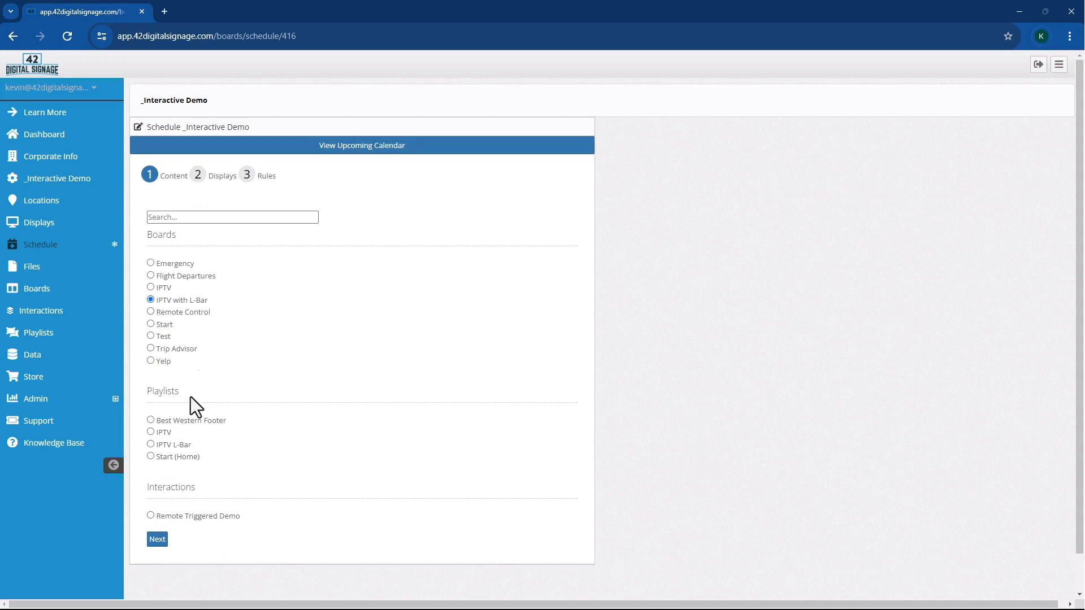
pyautogui.click(157, 541)
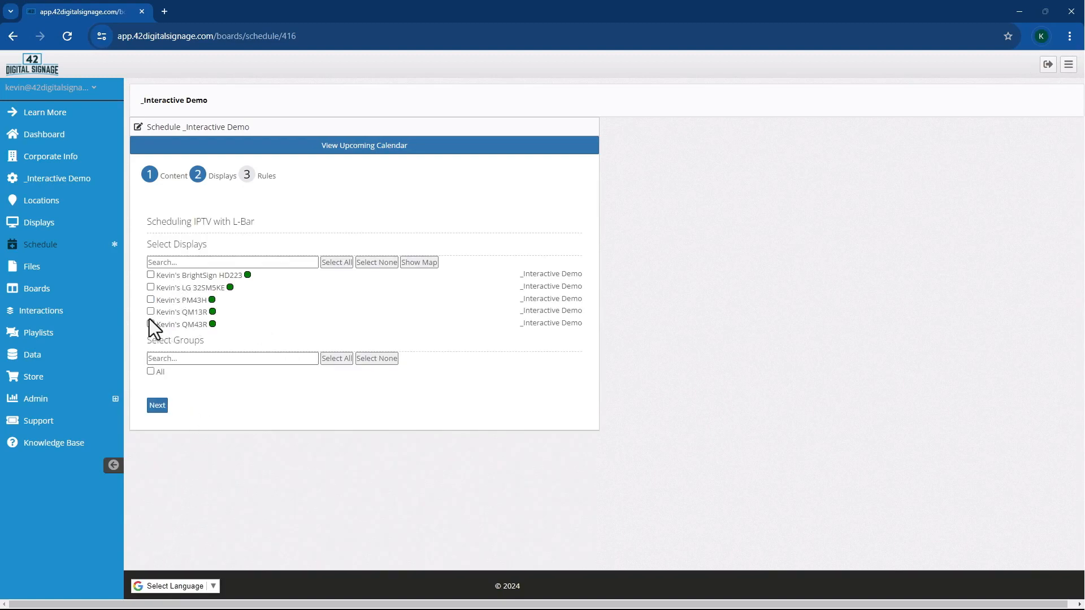
# Step: Filter the displays by "qm", select all matching ones, and save the schedule with existing content cleared and no delay
pyautogui.click(178, 262)
pyautogui.write('qm')
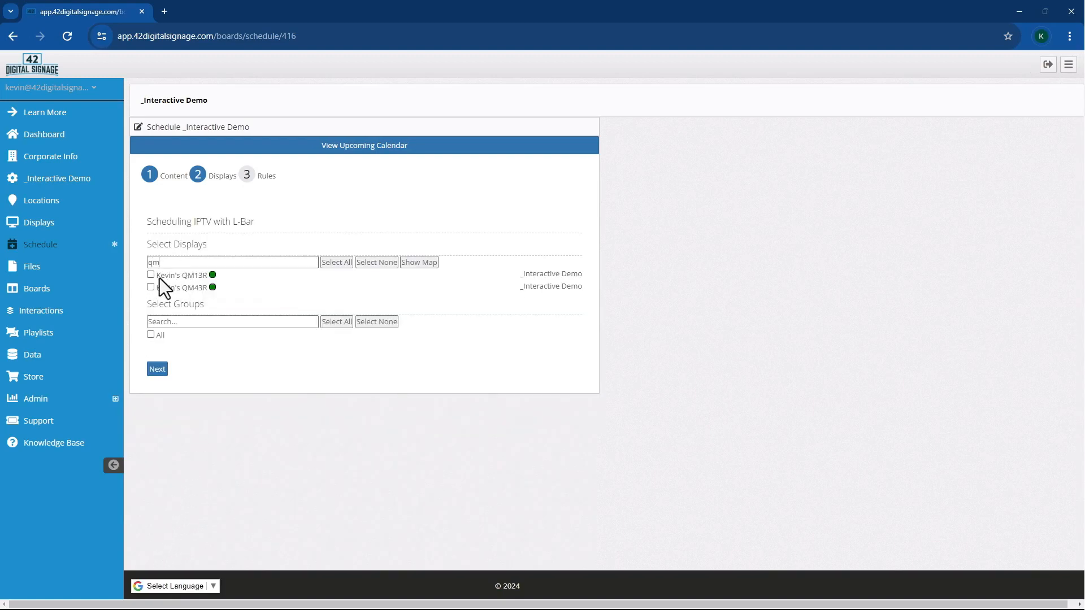
pyautogui.click(336, 263)
pyautogui.click(158, 373)
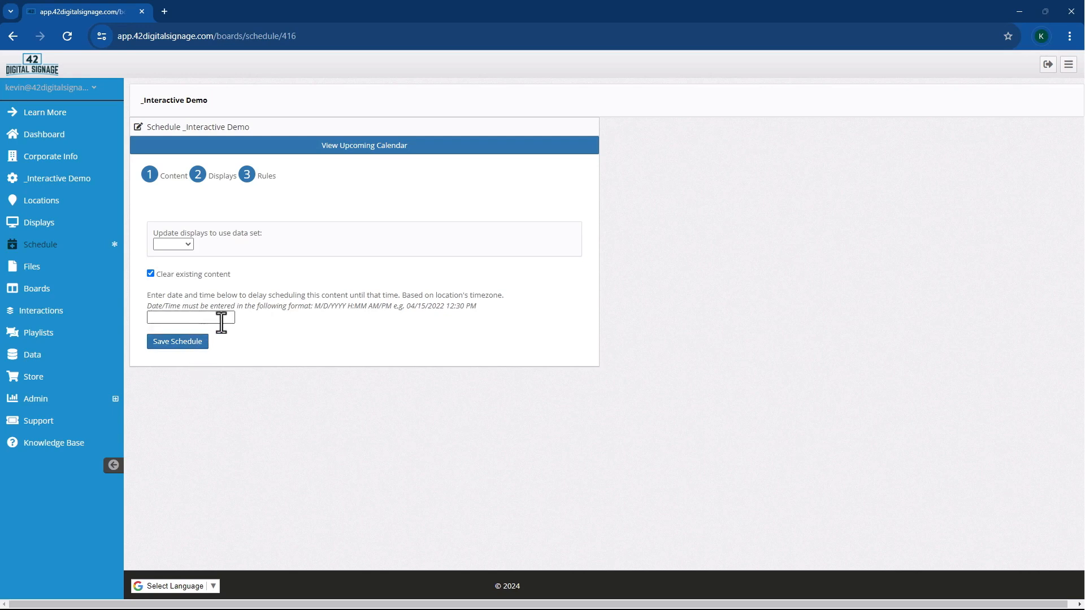
pyautogui.click(179, 342)
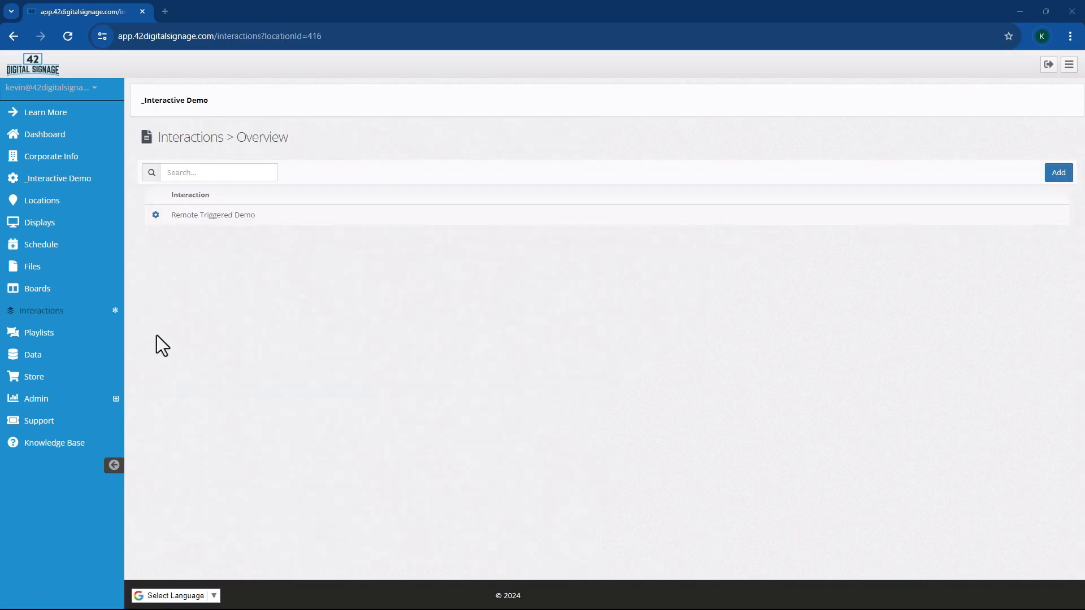
# Step: Open the Remote Triggered Demo interaction and review its content boards and the boards available to add
pyautogui.click(63, 310)
pyautogui.click(222, 220)
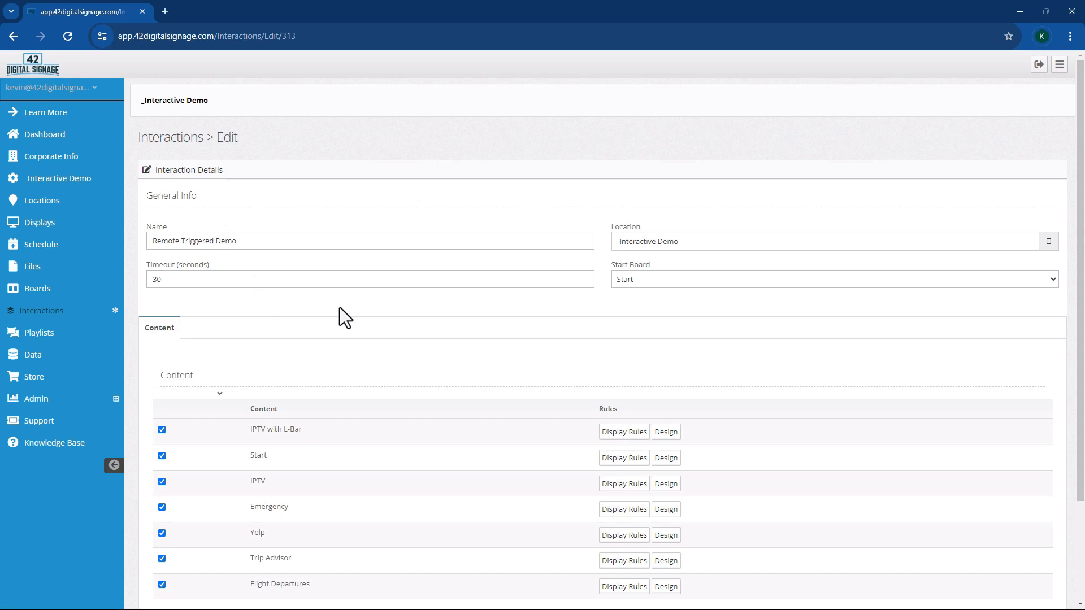
pyautogui.scroll(-2, 360, 308)
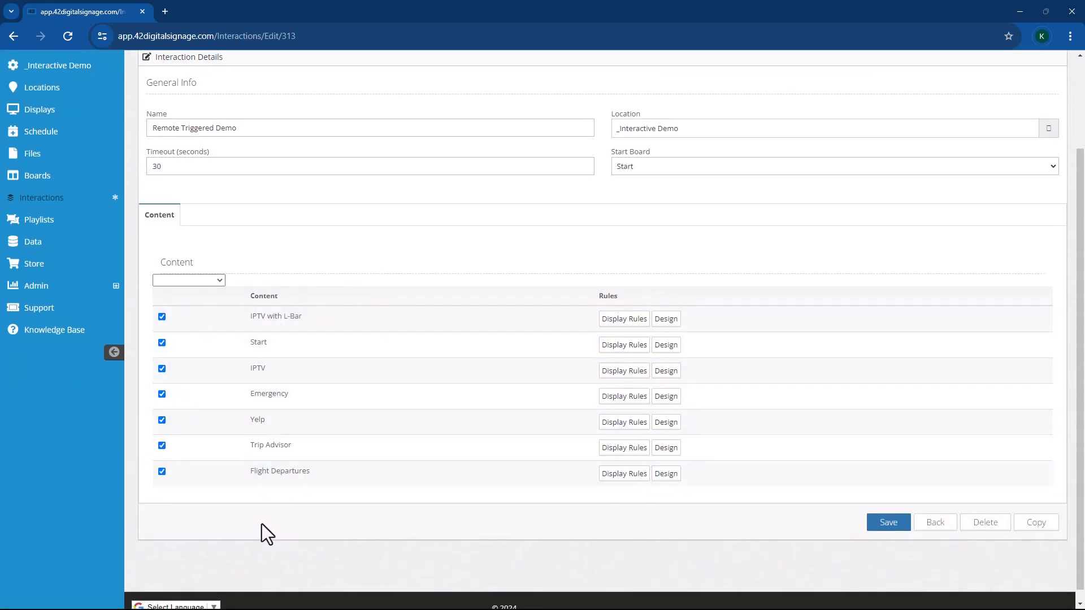
pyautogui.click(217, 280)
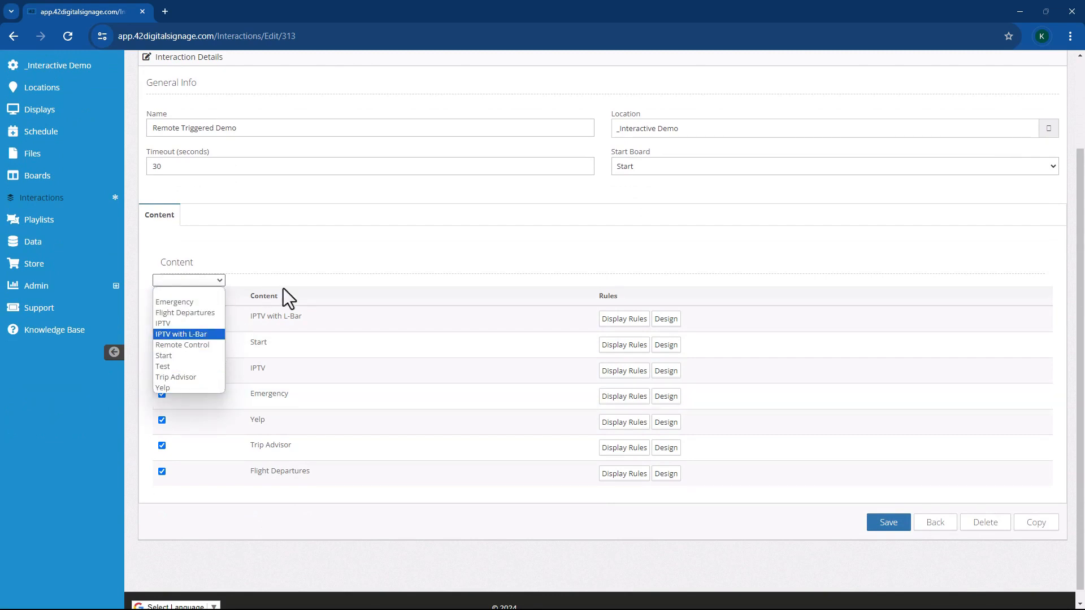
pyautogui.click(298, 270)
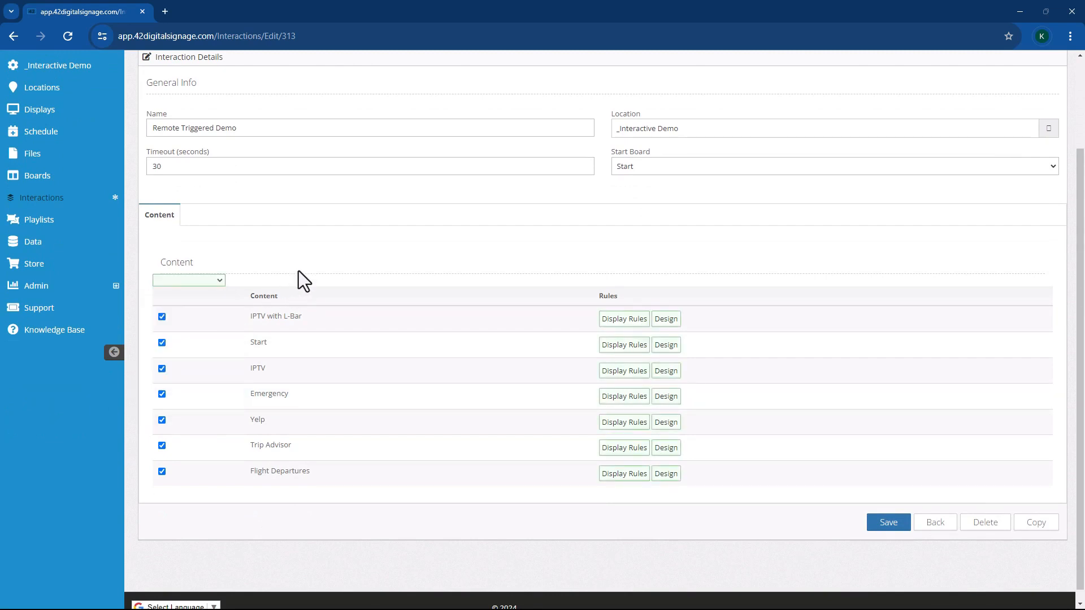
# Step: Set Start as the timeout board in the display rule for IPTV with L-Bar, and save the rule and interaction
pyautogui.click(627, 320)
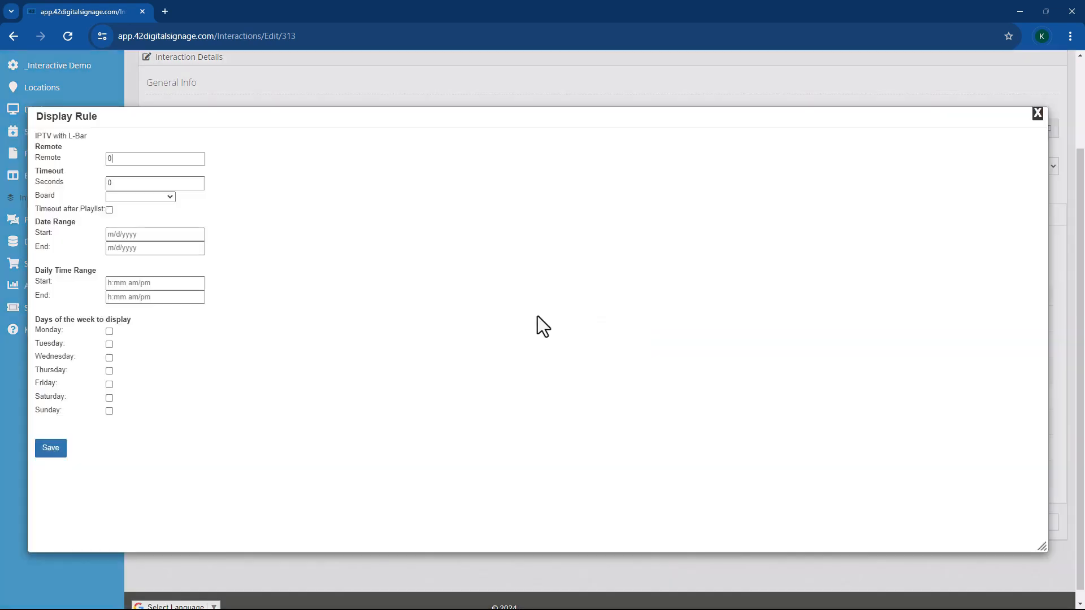
pyautogui.click(122, 197)
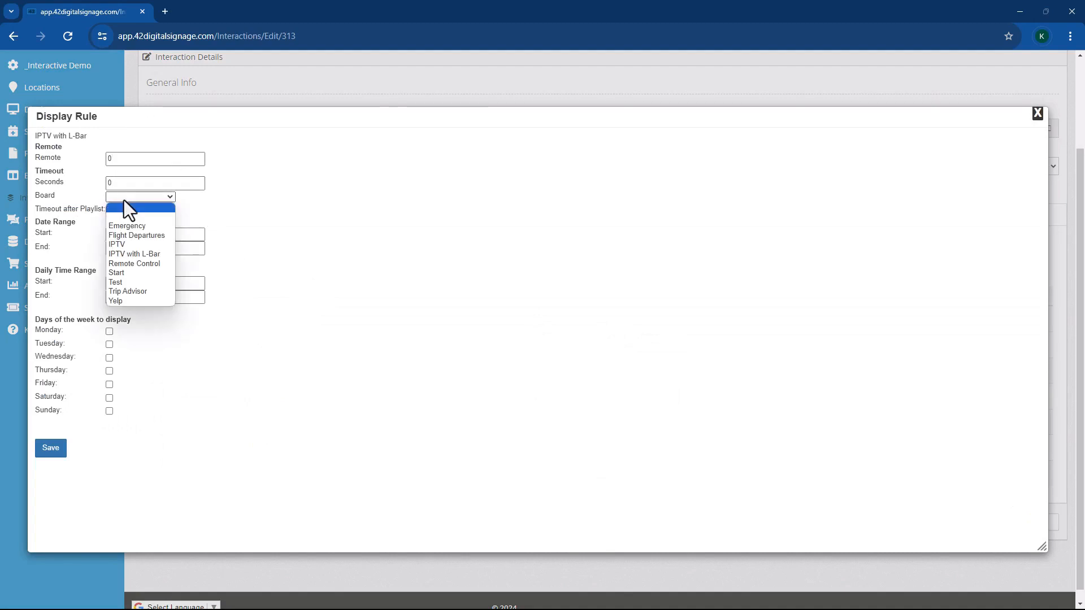
pyautogui.click(117, 273)
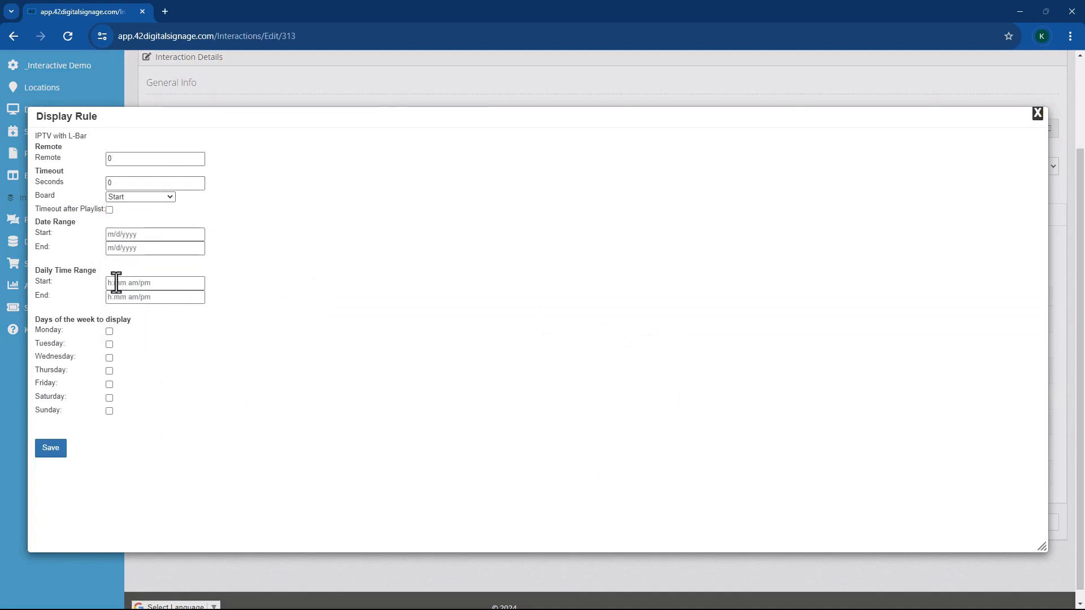
pyautogui.click(50, 448)
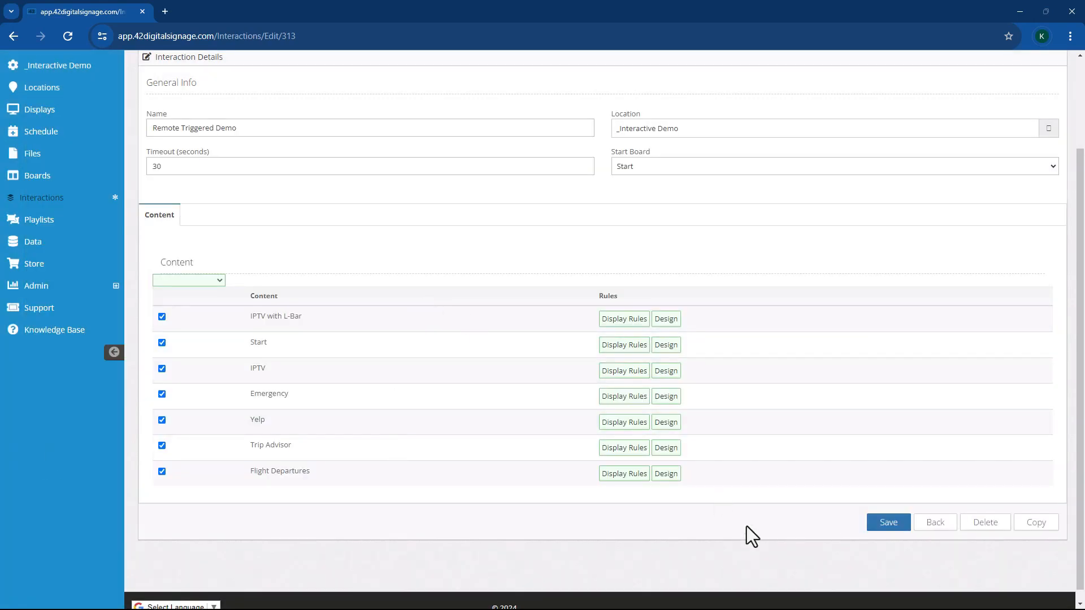
pyautogui.scroll(2, 780, 514)
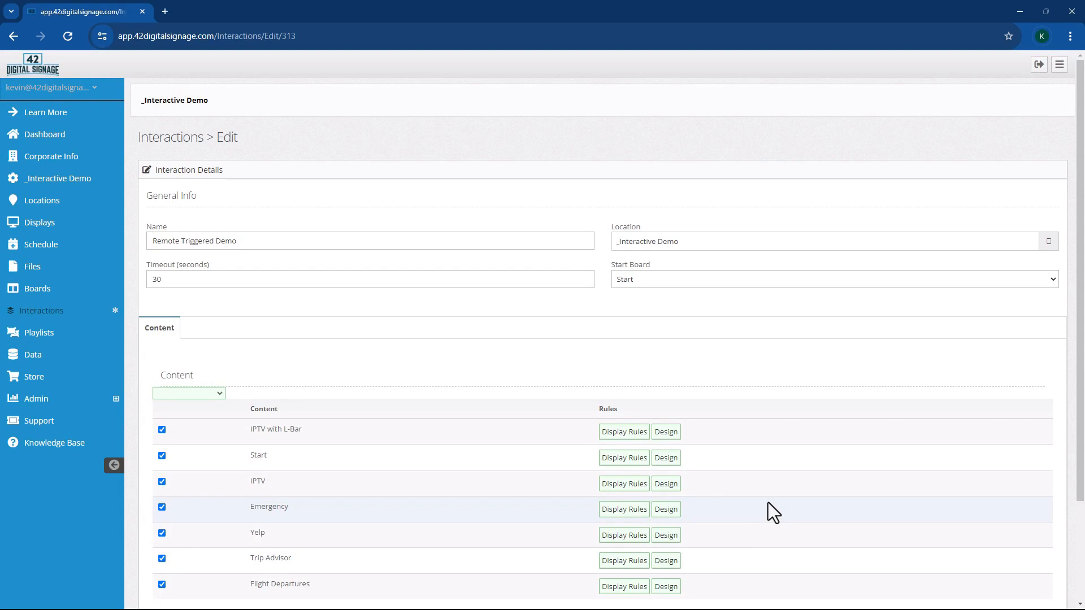
pyautogui.scroll(-3, 791, 505)
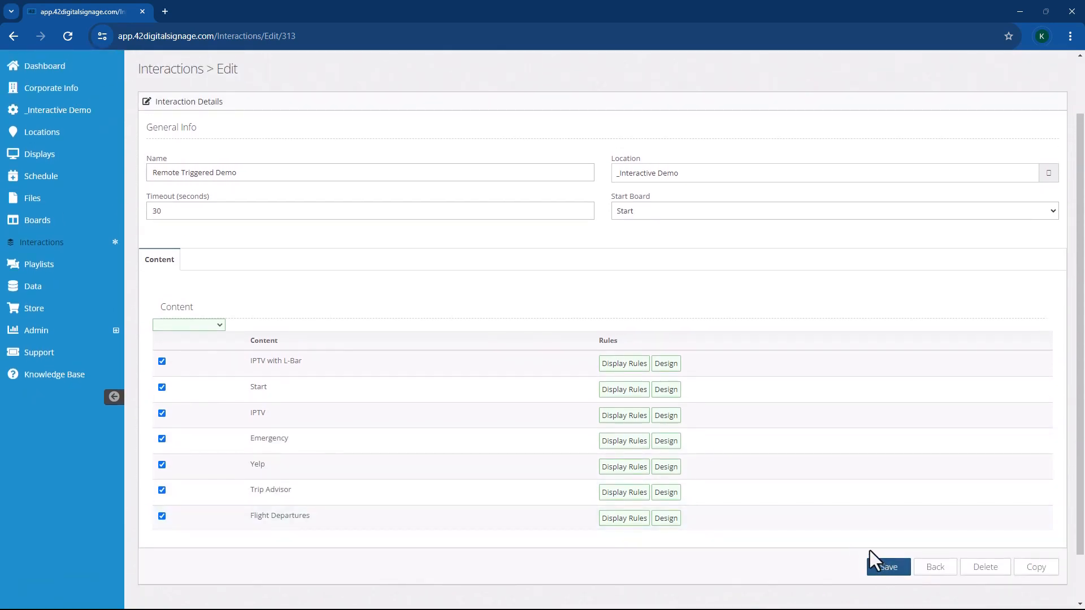
pyautogui.click(873, 563)
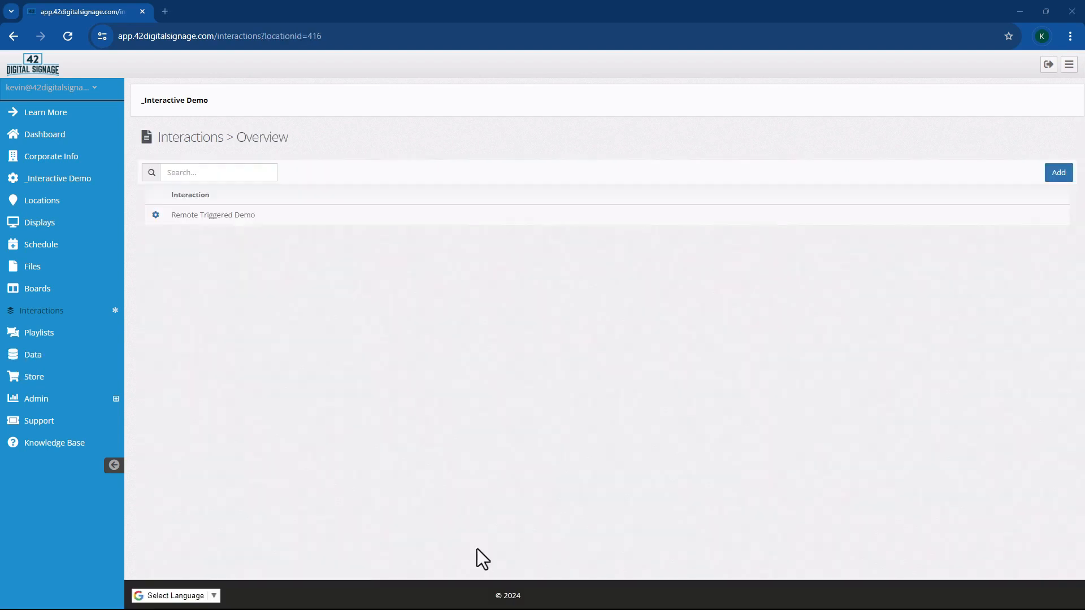
# Step: Open the Product data set of the location for editing
pyautogui.click(63, 312)
pyautogui.click(34, 353)
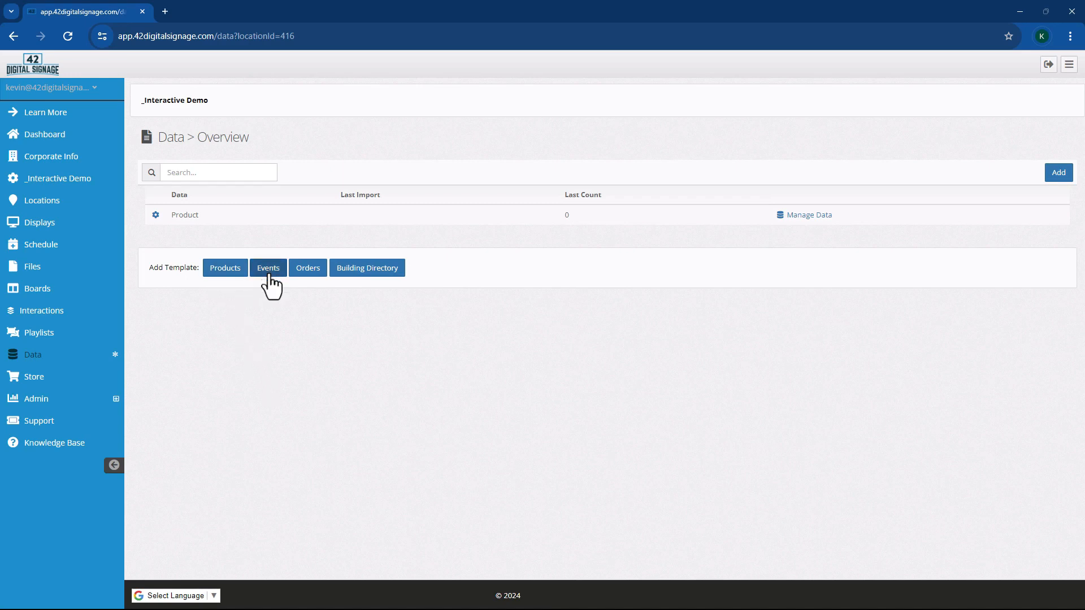
pyautogui.click(187, 215)
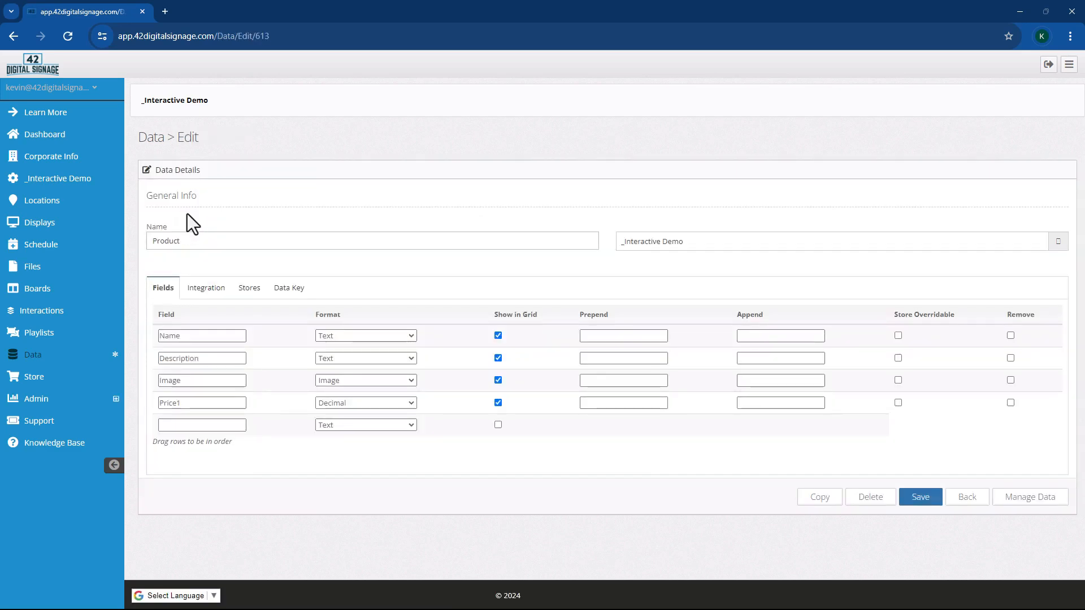
# Step: Try adding a Calories text field in the empty row of the Product data set's fields
pyautogui.click(195, 424)
pyautogui.write('Calorie')
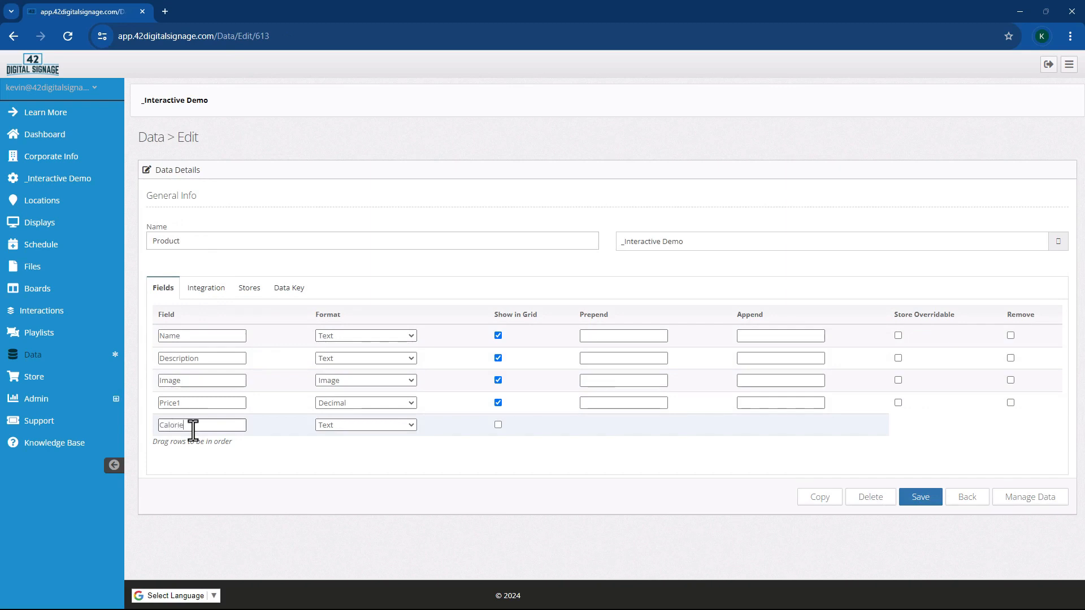
pyautogui.write('s')
pyautogui.doubleClick(177, 422)
pyautogui.click(280, 463)
# Step: Review the integration sources available for the Product data set, leaving the integration at None
pyautogui.click(219, 293)
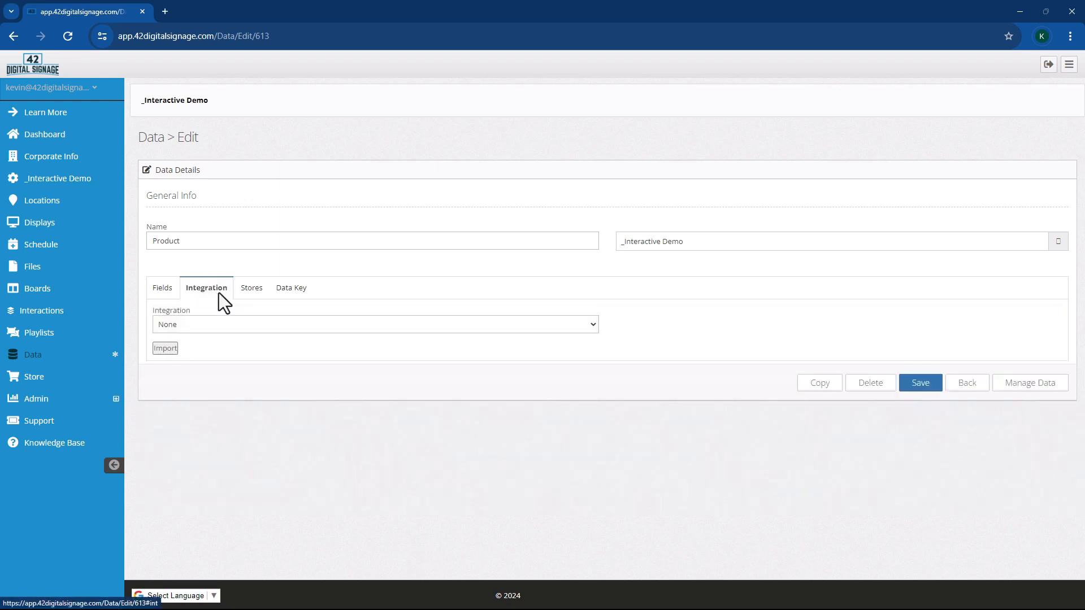
pyautogui.click(232, 322)
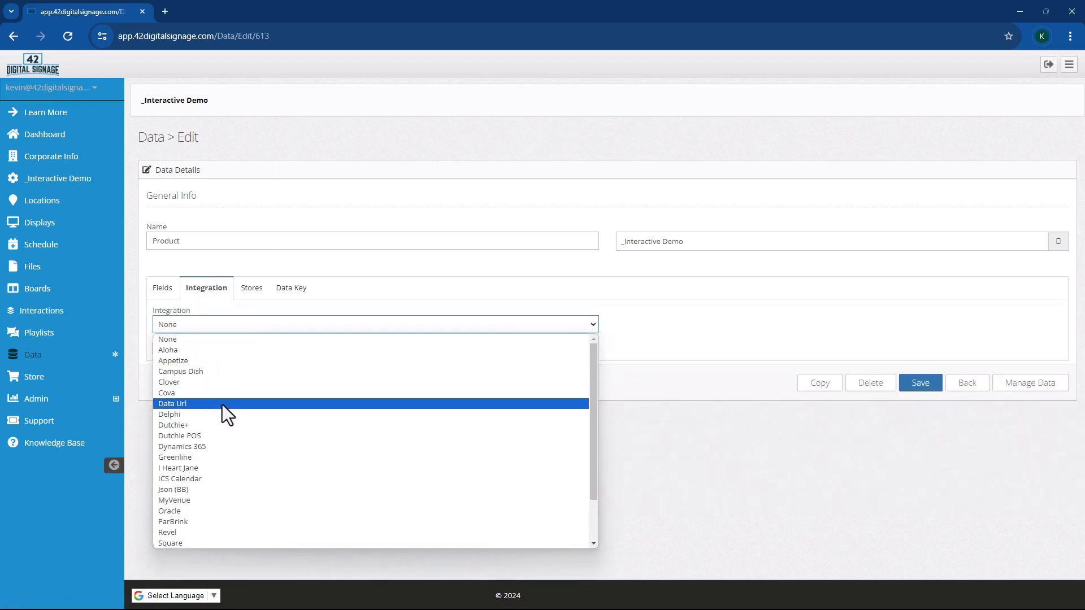
pyautogui.scroll(-2, 221, 497)
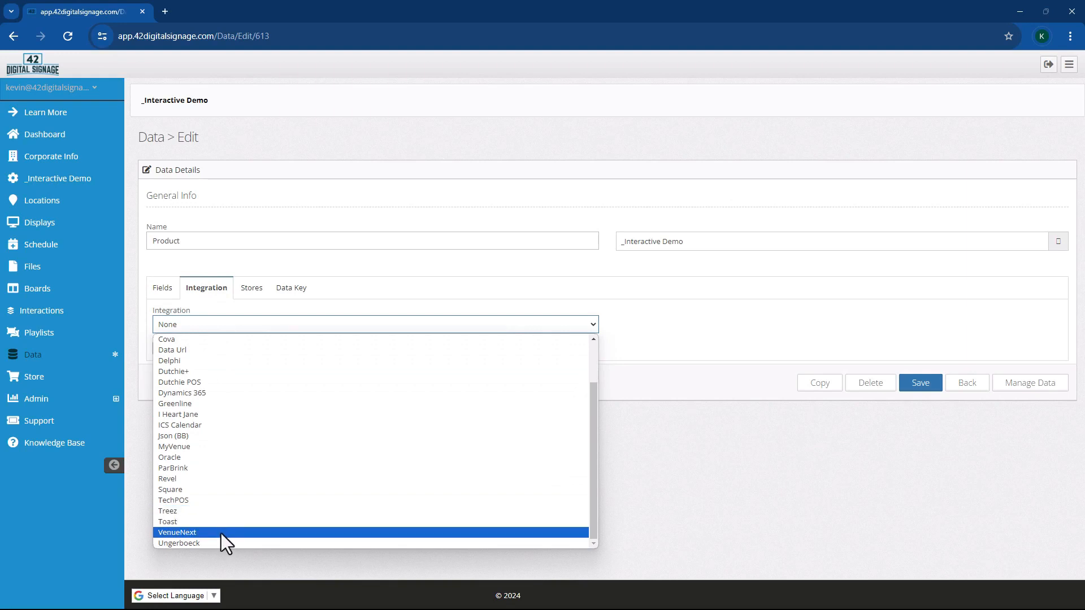
pyautogui.click(689, 489)
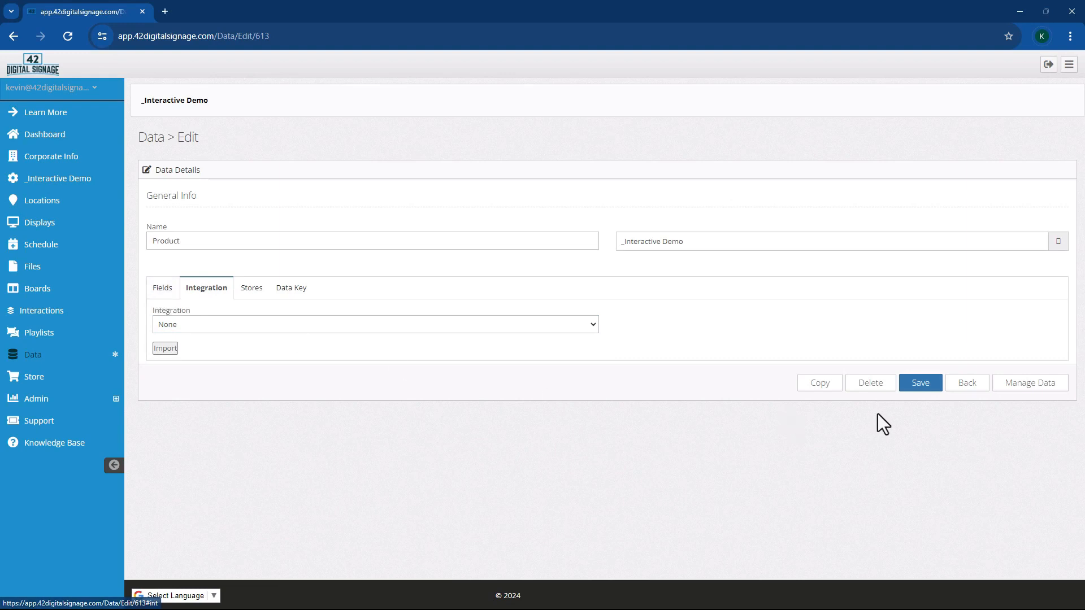
# Step: Create a new record in the Product data named Latte with a Price1 of 3.75
pyautogui.click(1027, 385)
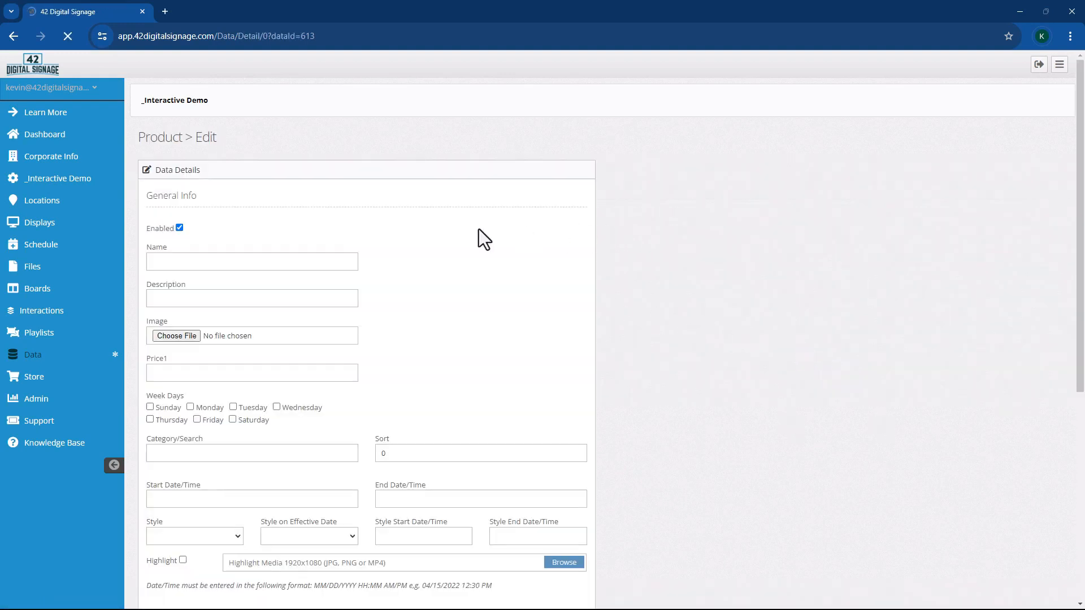
pyautogui.click(261, 261)
pyautogui.write('Latte')
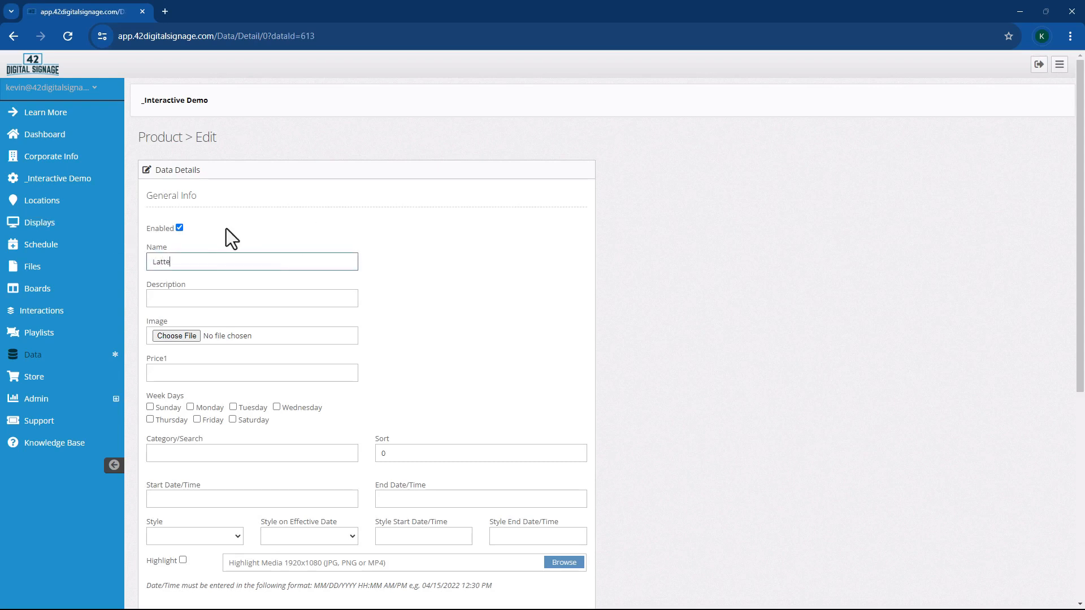
pyautogui.scroll(-1, 220, 463)
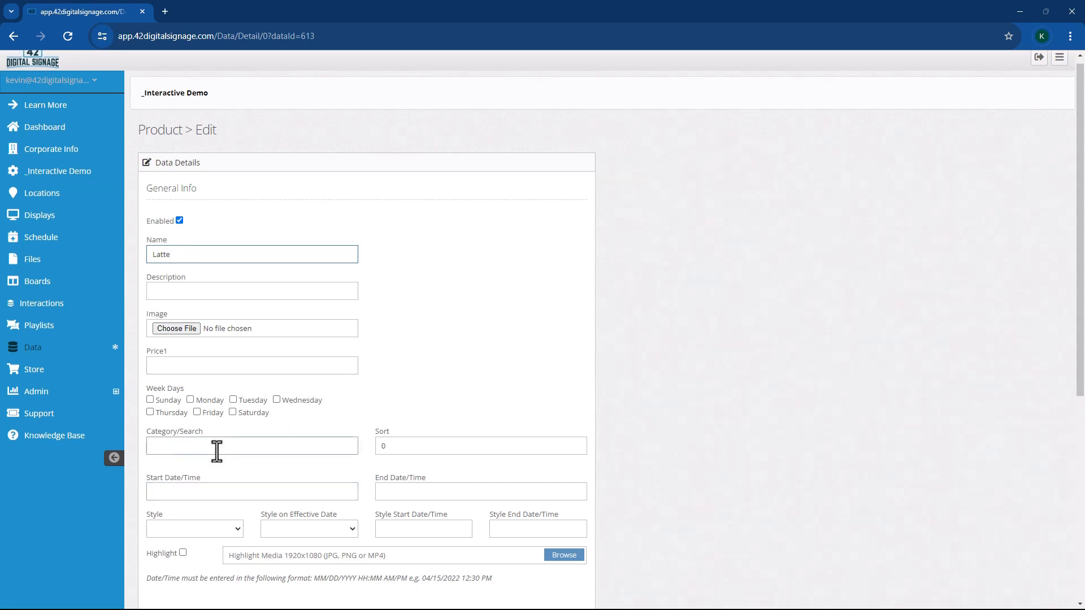
pyautogui.click(188, 318)
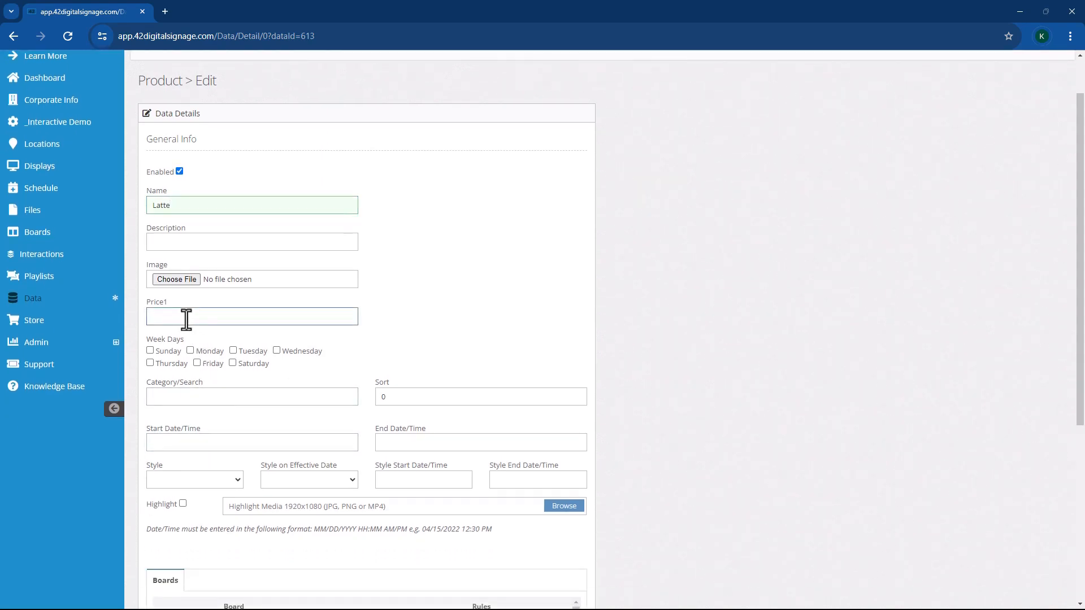
pyautogui.write('3.75')
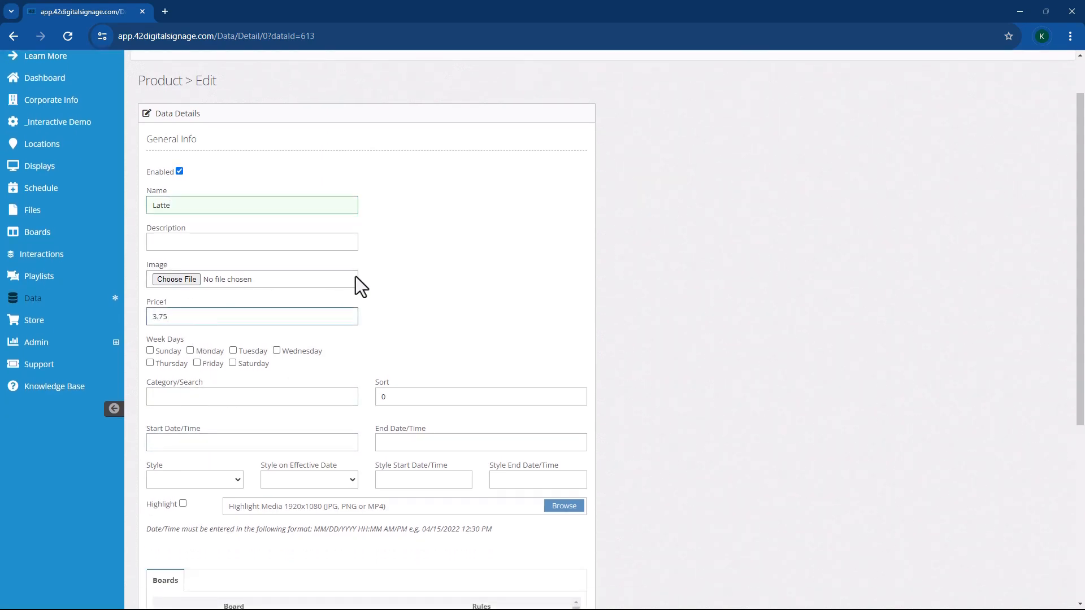
# Step: Save the Latte record without assigning any boards and return to the data overview
pyautogui.scroll(-2, 377, 326)
pyautogui.scroll(-3, 490, 424)
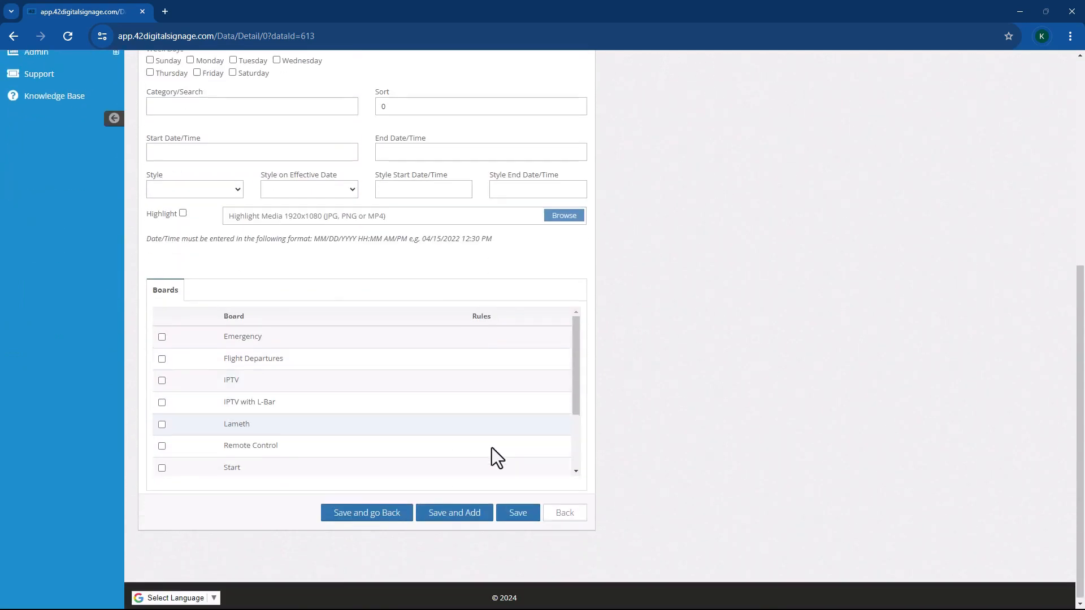
pyautogui.scroll(-1, 492, 452)
pyautogui.click(514, 511)
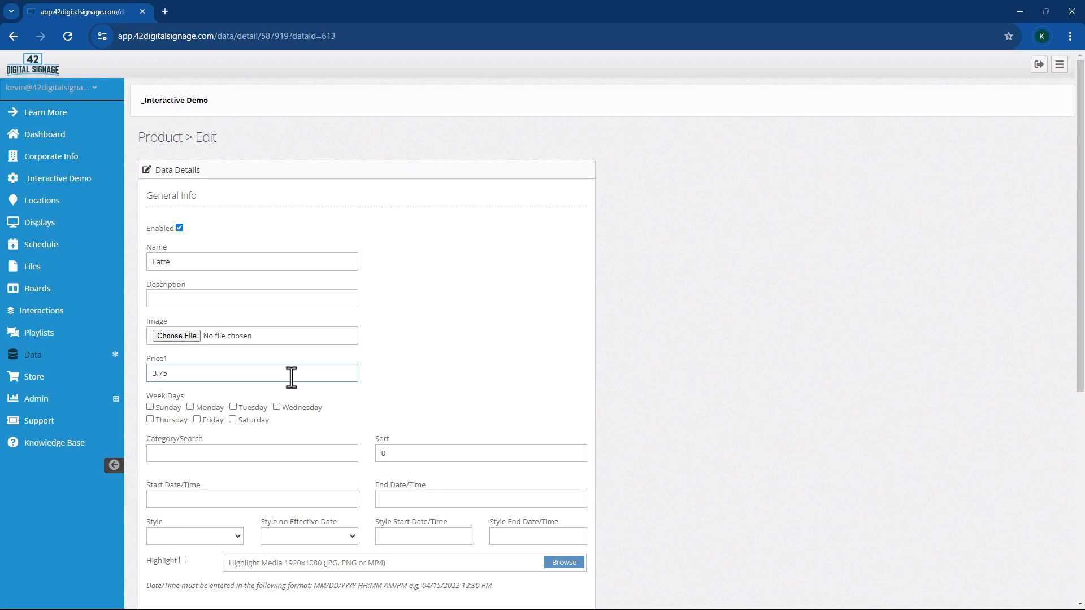
pyautogui.click(56, 357)
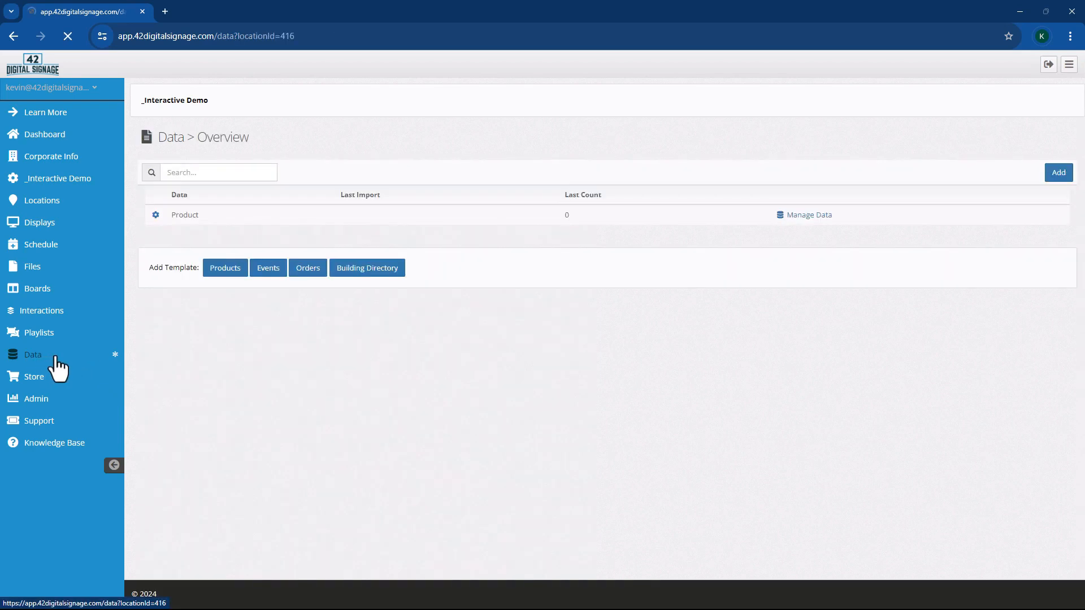